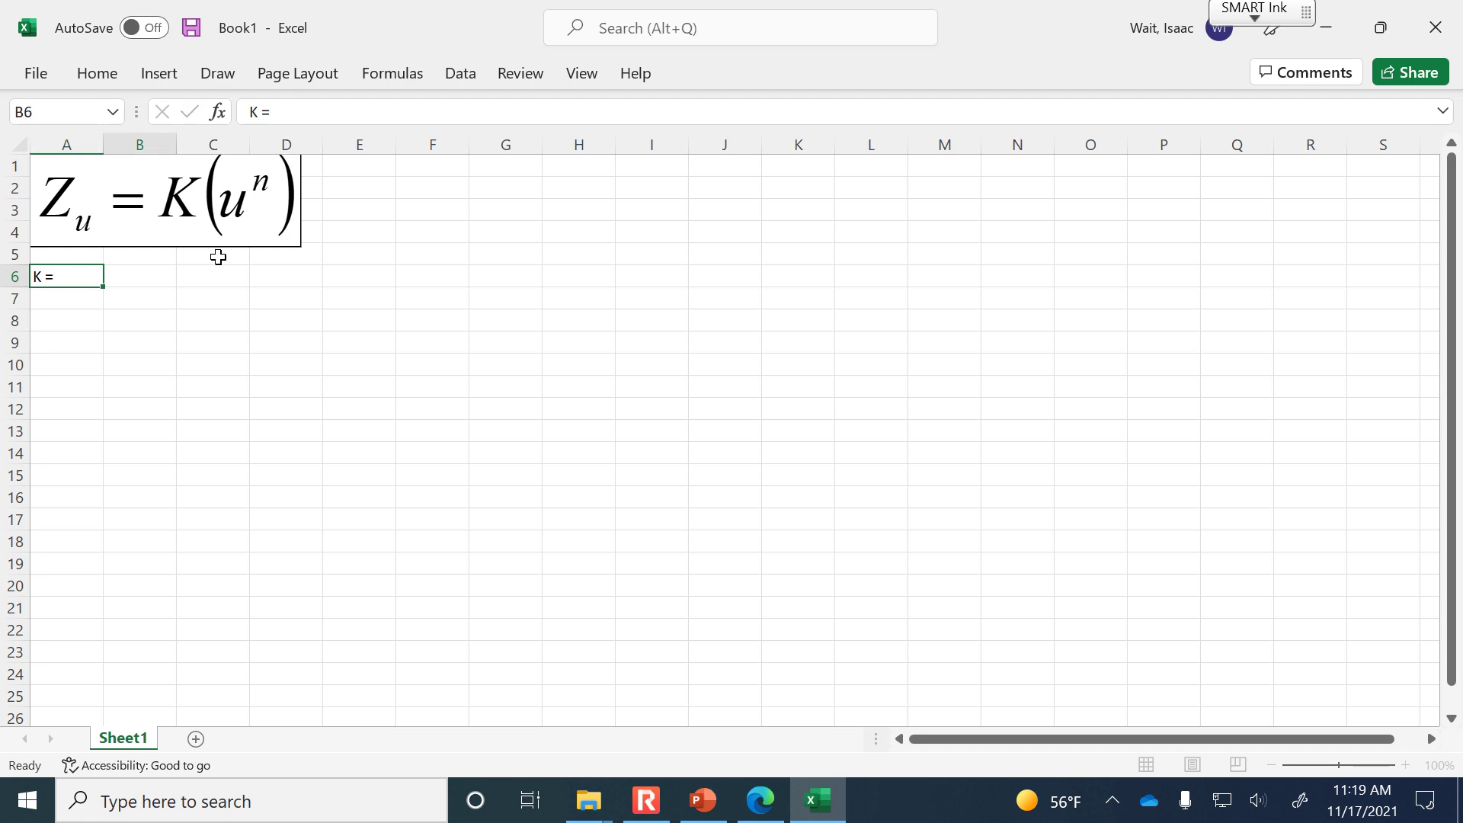
Step: Enter 85 as the K value in B6 and change the label in A6 to "K (min) ="
{"action": "type", "text": "85"}
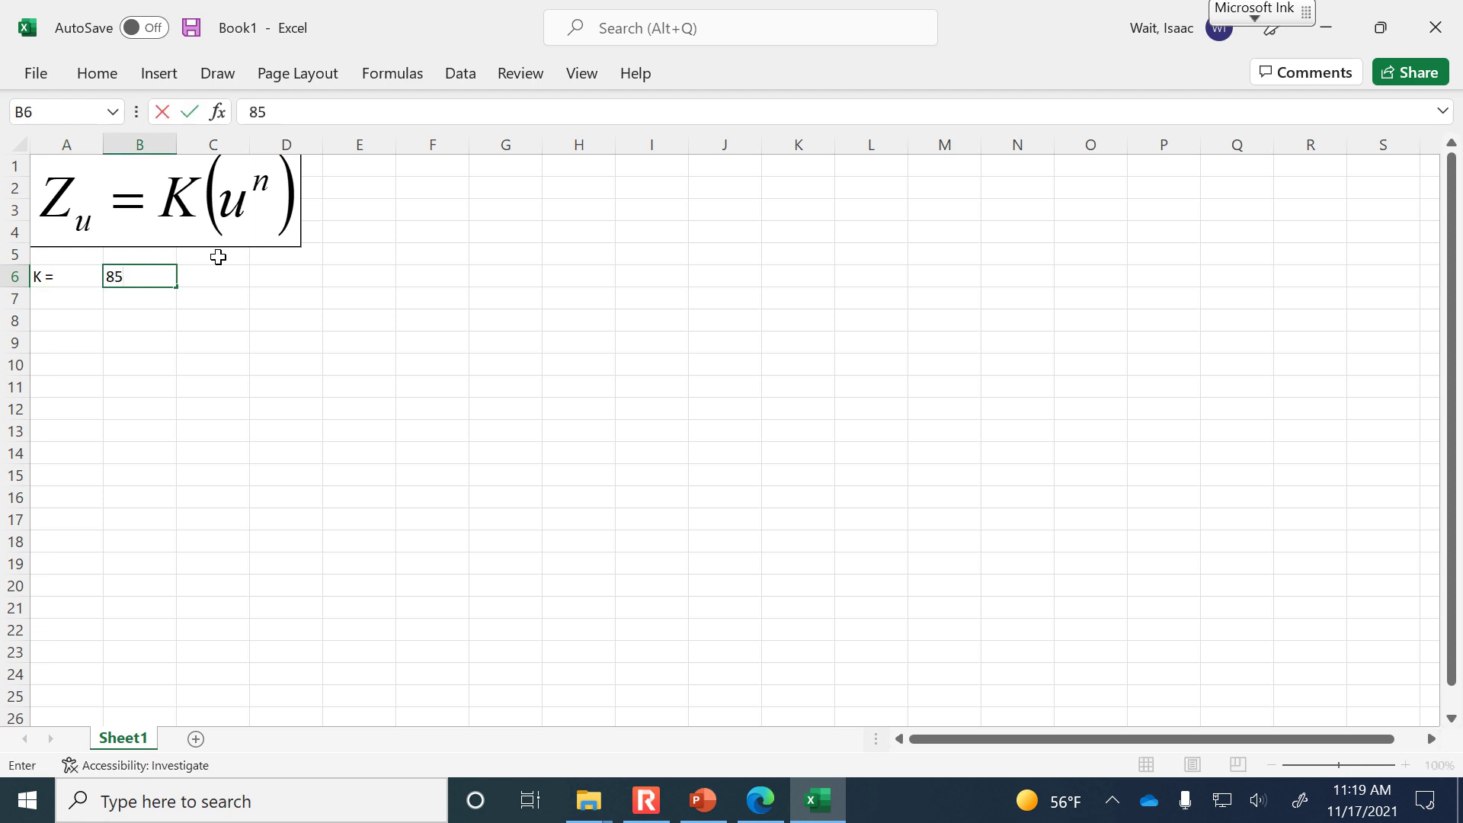
{"action": "key", "text": "Left"}
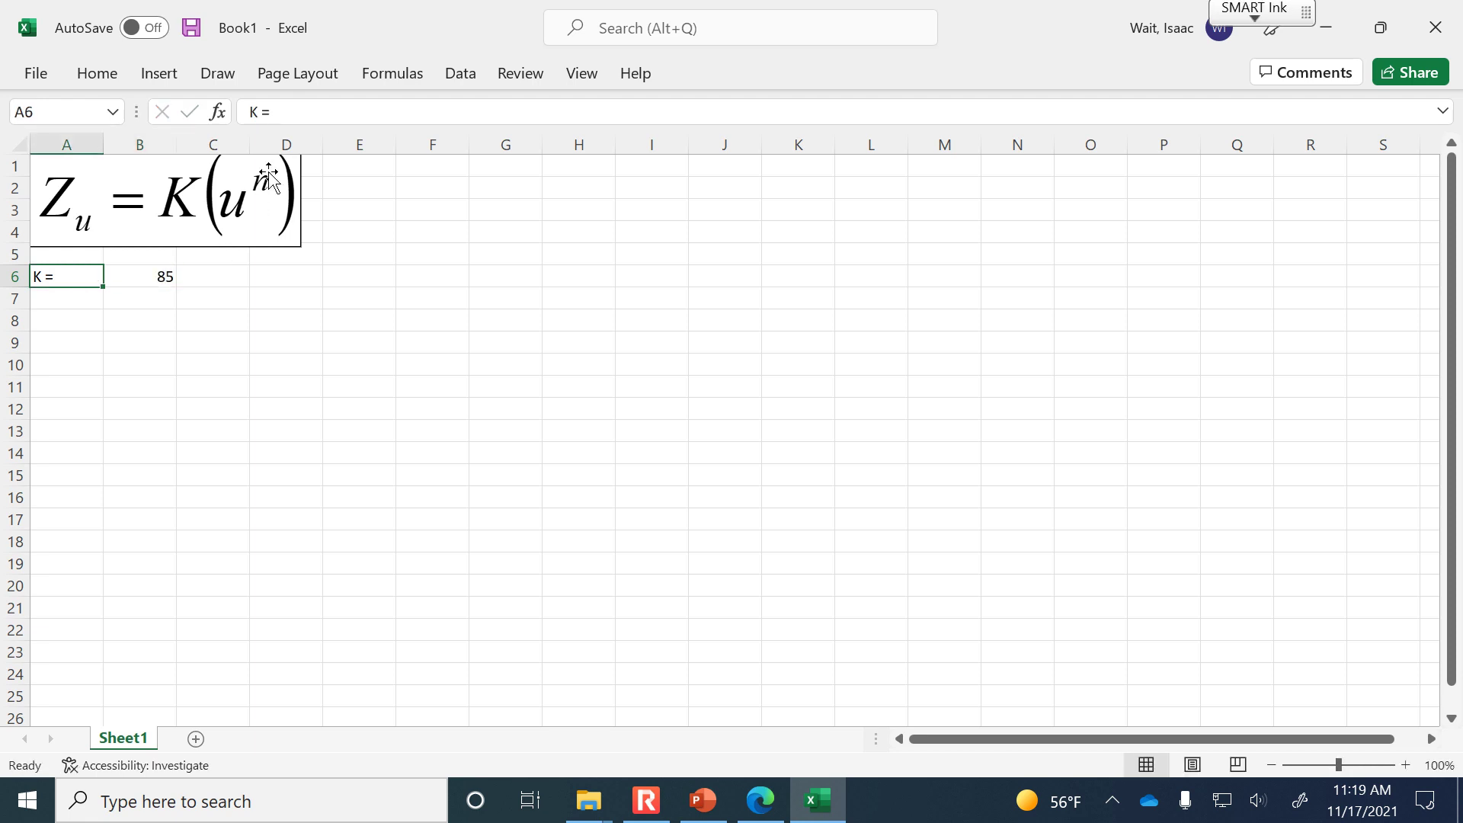
{"action": "left_click", "coordinate": [266, 111]}
{"action": "type", "text": "(min)"}
{"action": "key", "text": "Return"}
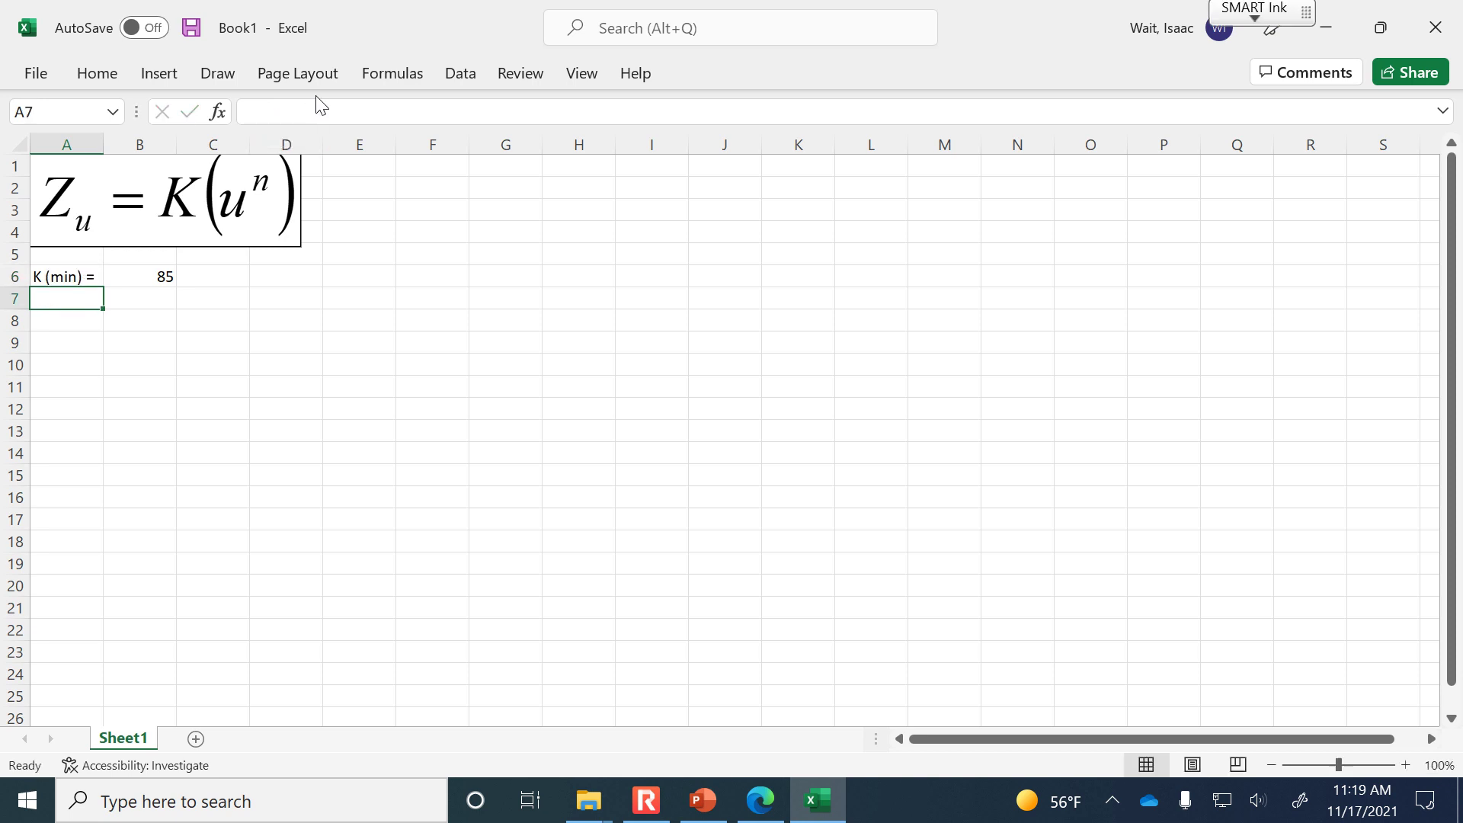
Step: Label A7 "S =" and calculate the learning rate in B7 with =68.85/76.5
{"action": "left_click", "coordinate": [1406, 764]}
{"action": "left_click", "coordinate": [1406, 764]}
{"action": "left_click", "coordinate": [1406, 764]}
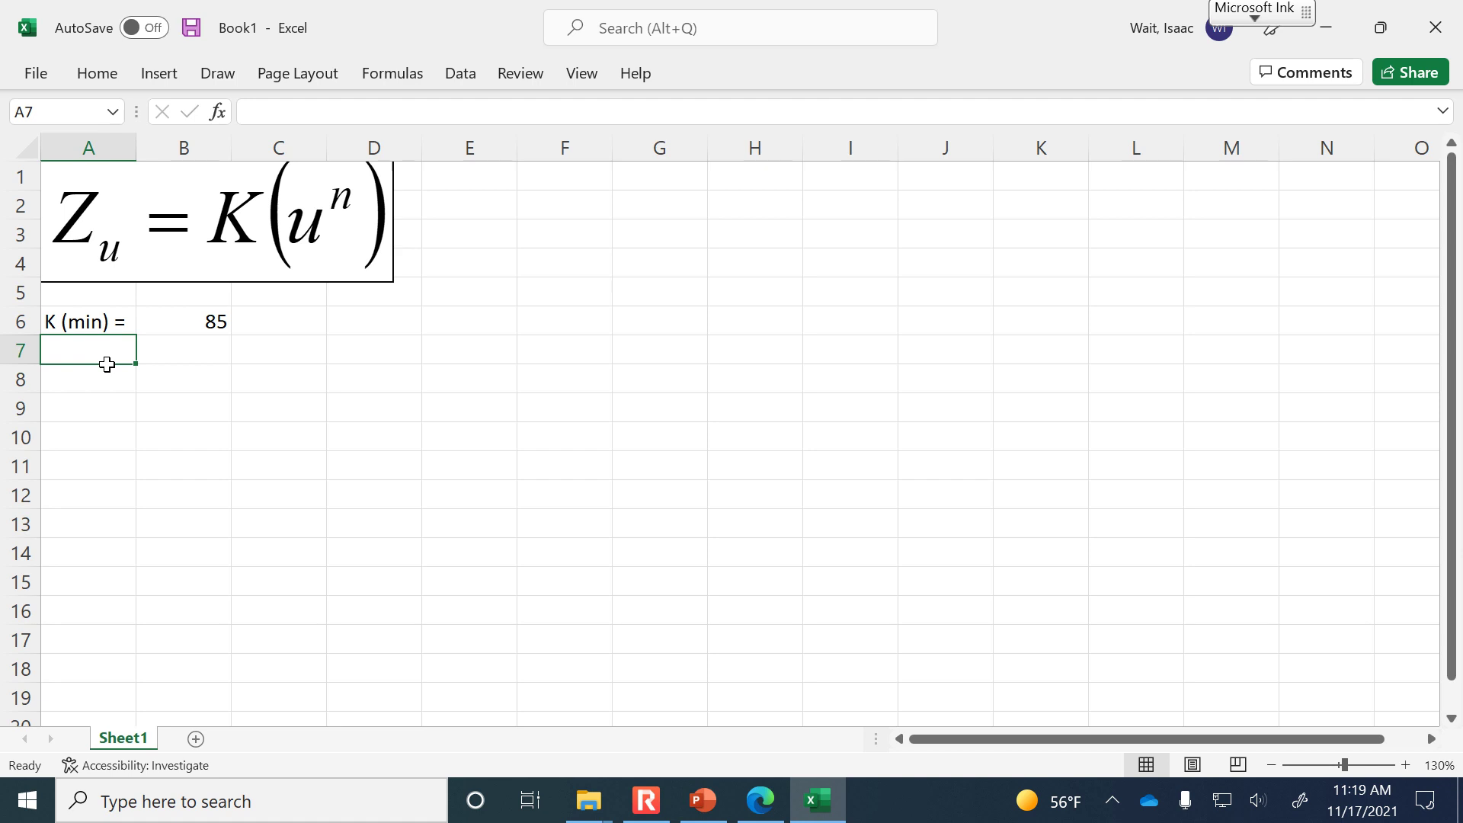
{"action": "left_click", "coordinate": [111, 397]}
{"action": "left_click", "coordinate": [107, 351]}
{"action": "type", "text": "S ="}
{"action": "key", "text": "Tab"}
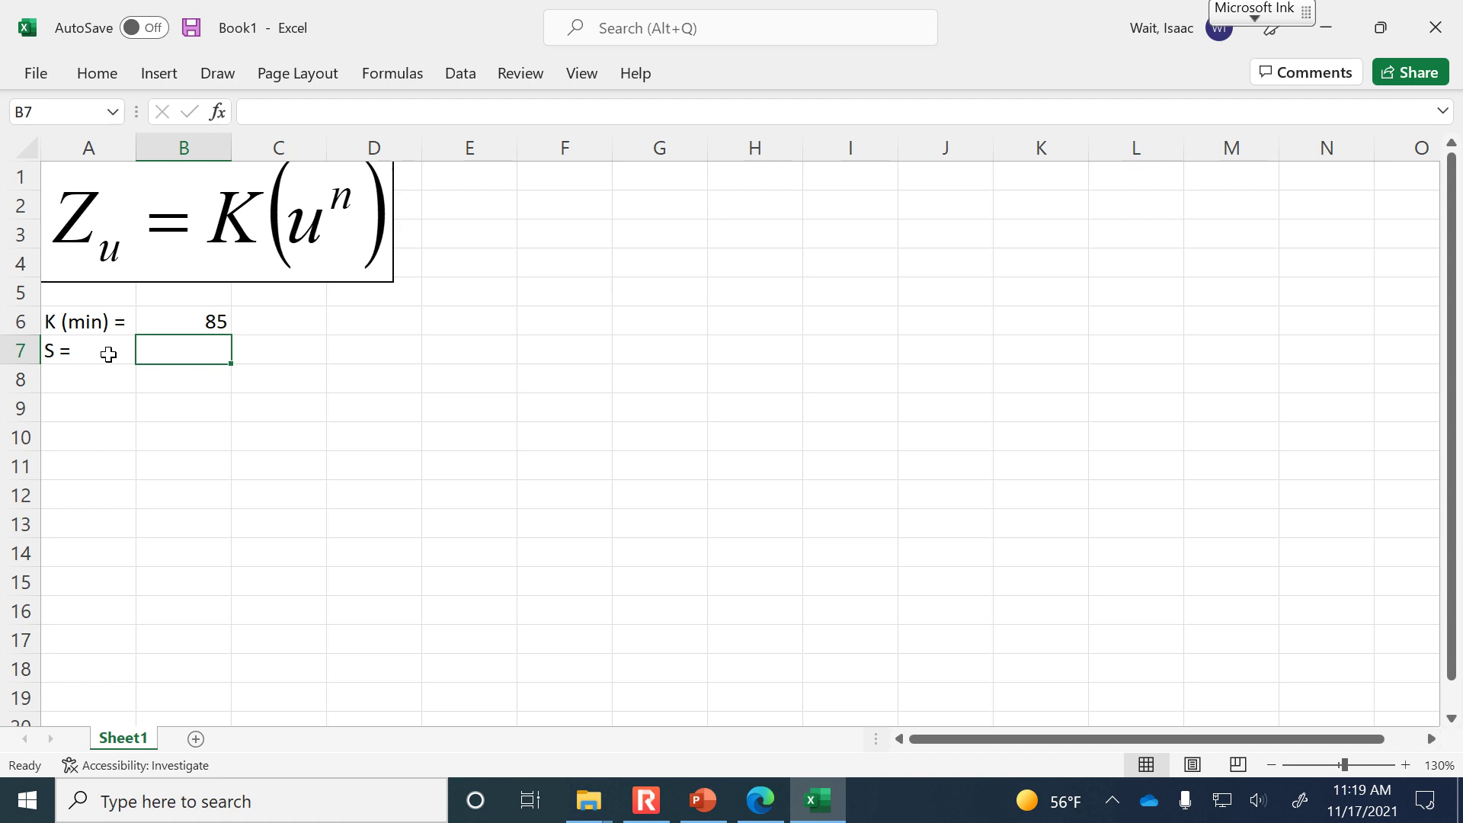
{"action": "type", "text": "=68"}
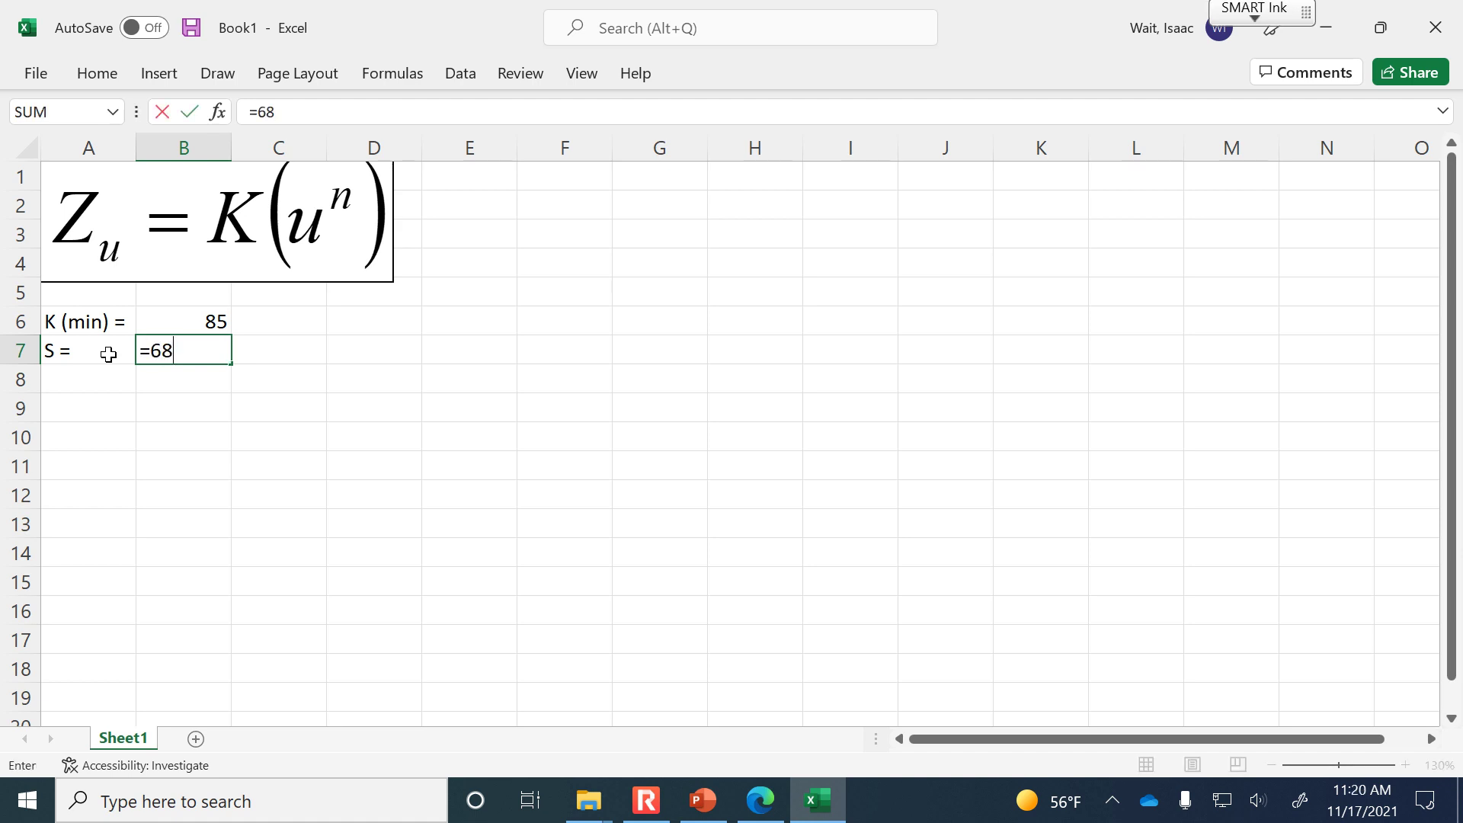
{"action": "type", "text": ".85/76.5"}
{"action": "key", "text": "Return"}
Step: Format the S value in B7 to show three decimal places
{"action": "left_click", "coordinate": [171, 340]}
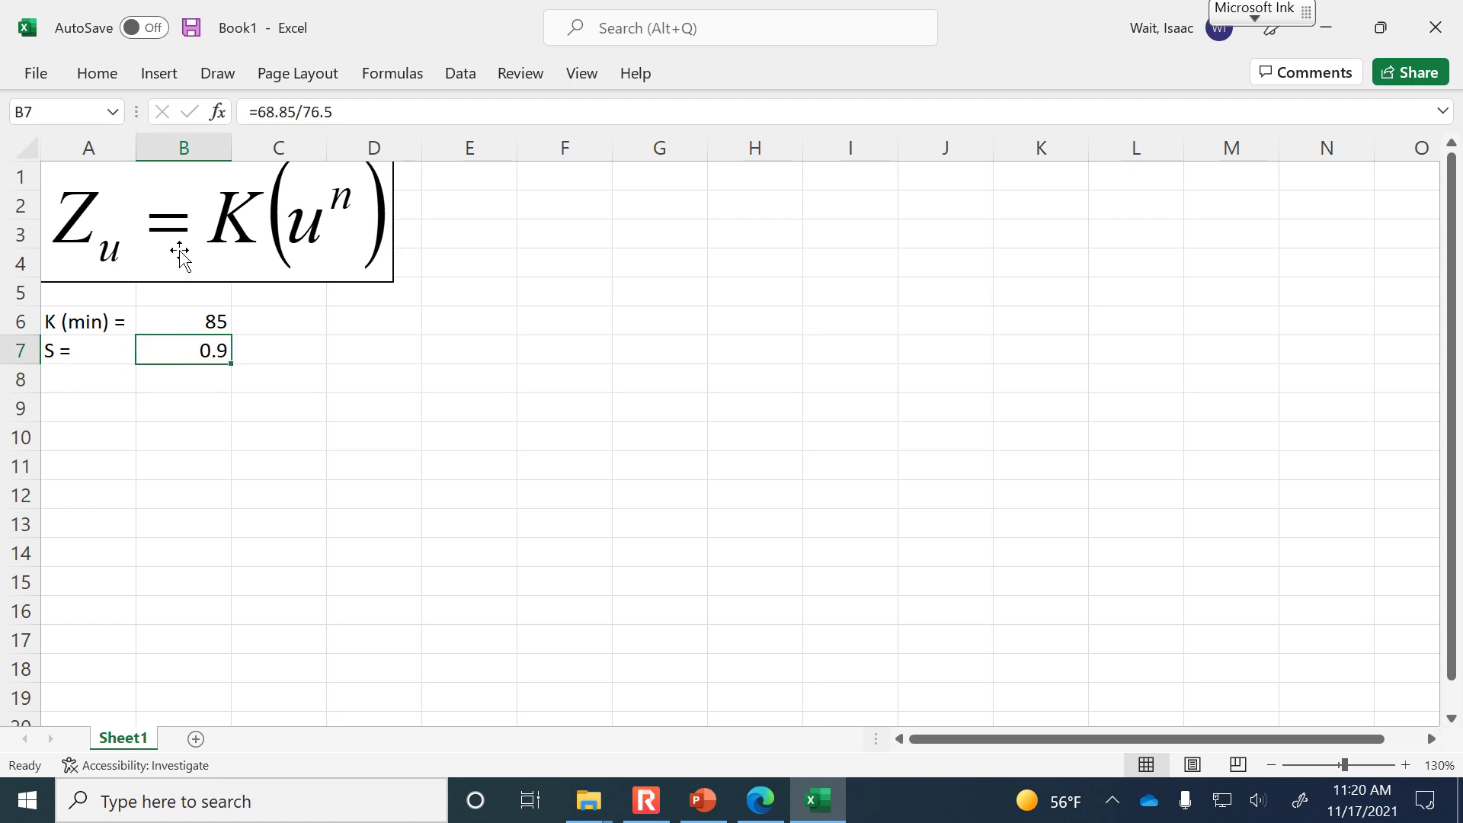
{"action": "left_click", "coordinate": [98, 74]}
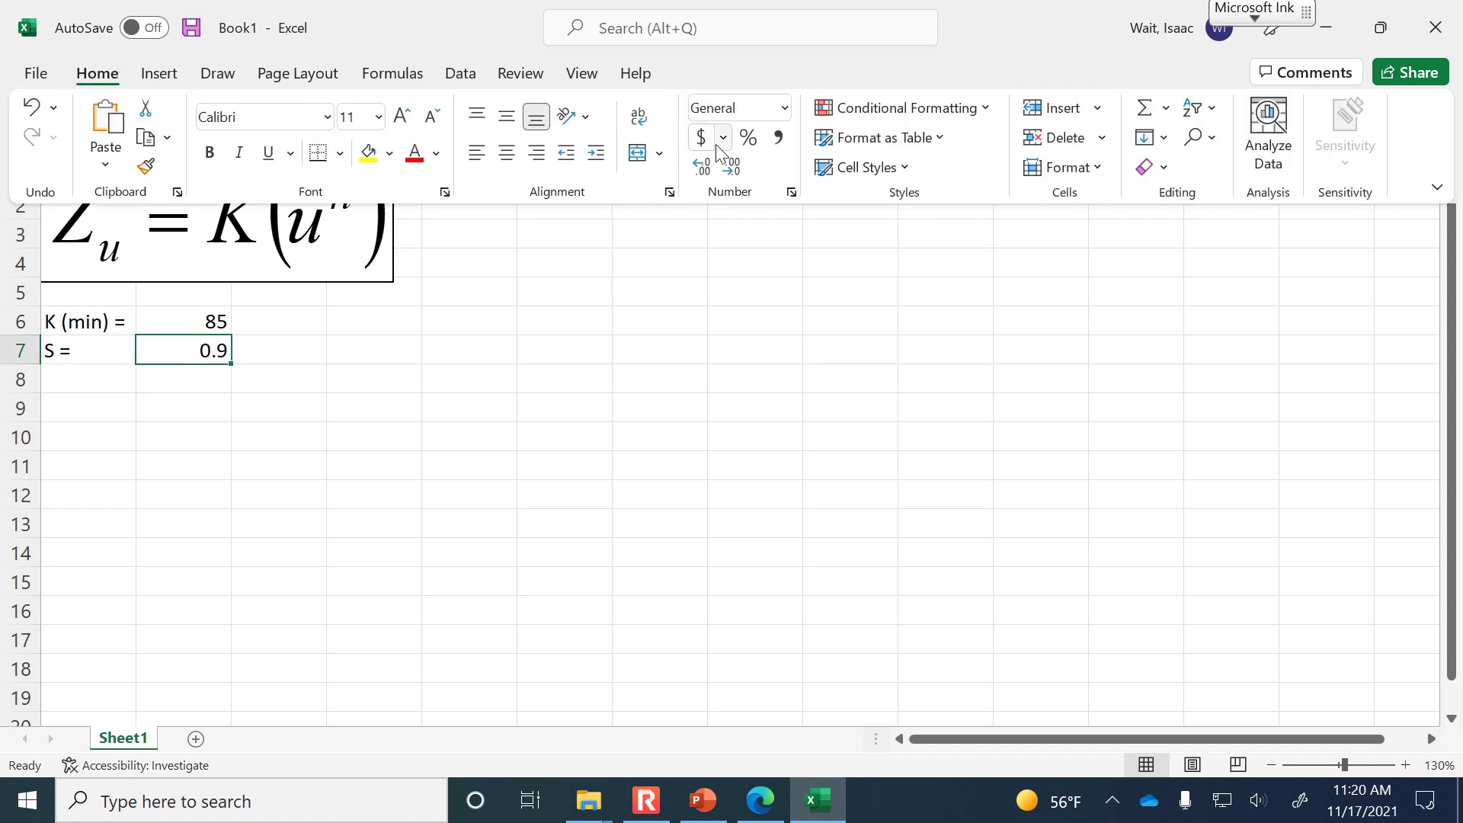
{"action": "left_click", "coordinate": [701, 167]}
{"action": "left_click", "coordinate": [701, 166]}
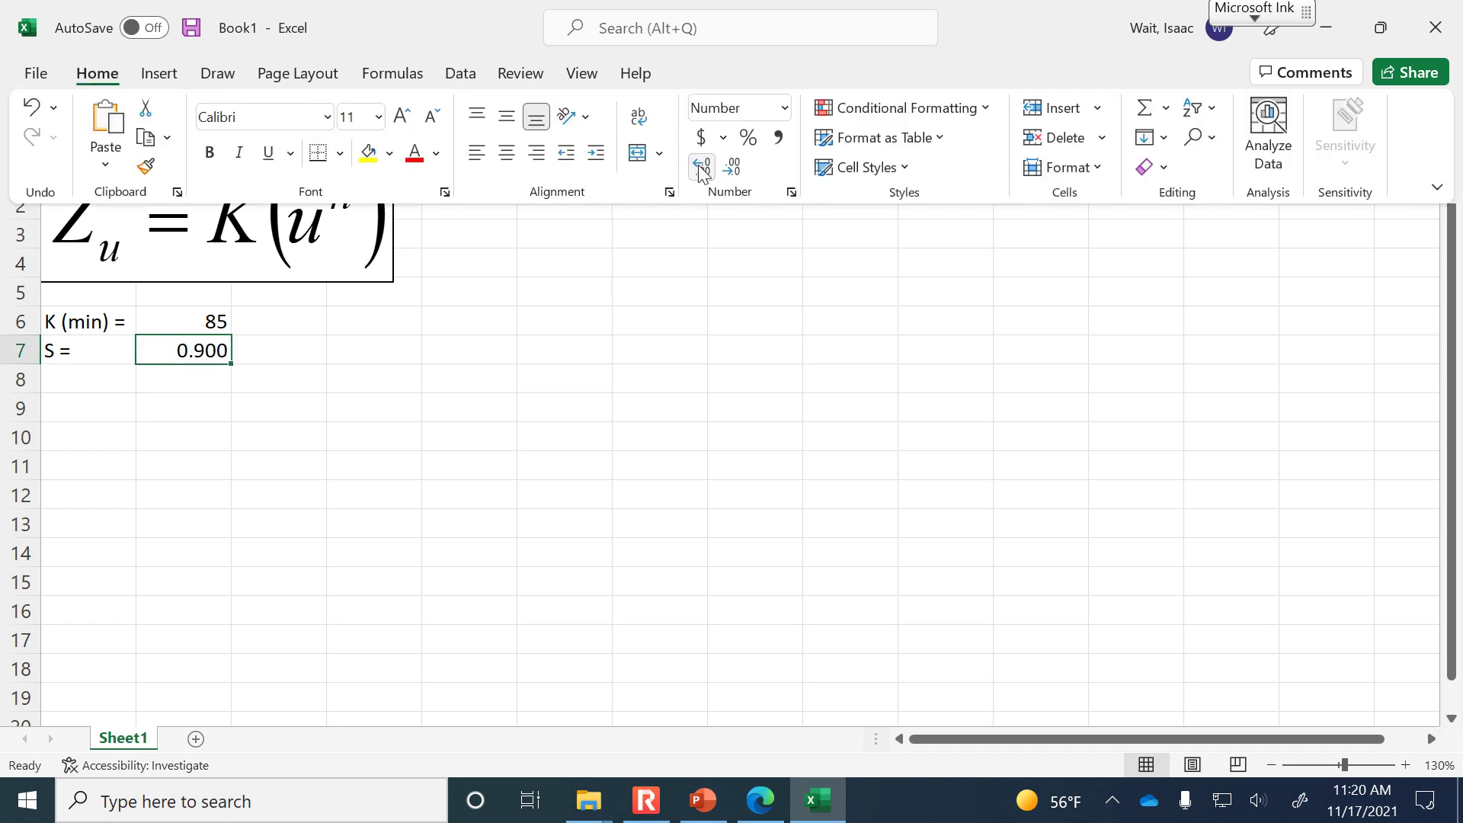
Step: Label A8 "N =" and calculate the exponent in B8 with =LOG(B7)/LOG(2)
{"action": "left_click", "coordinate": [81, 381]}
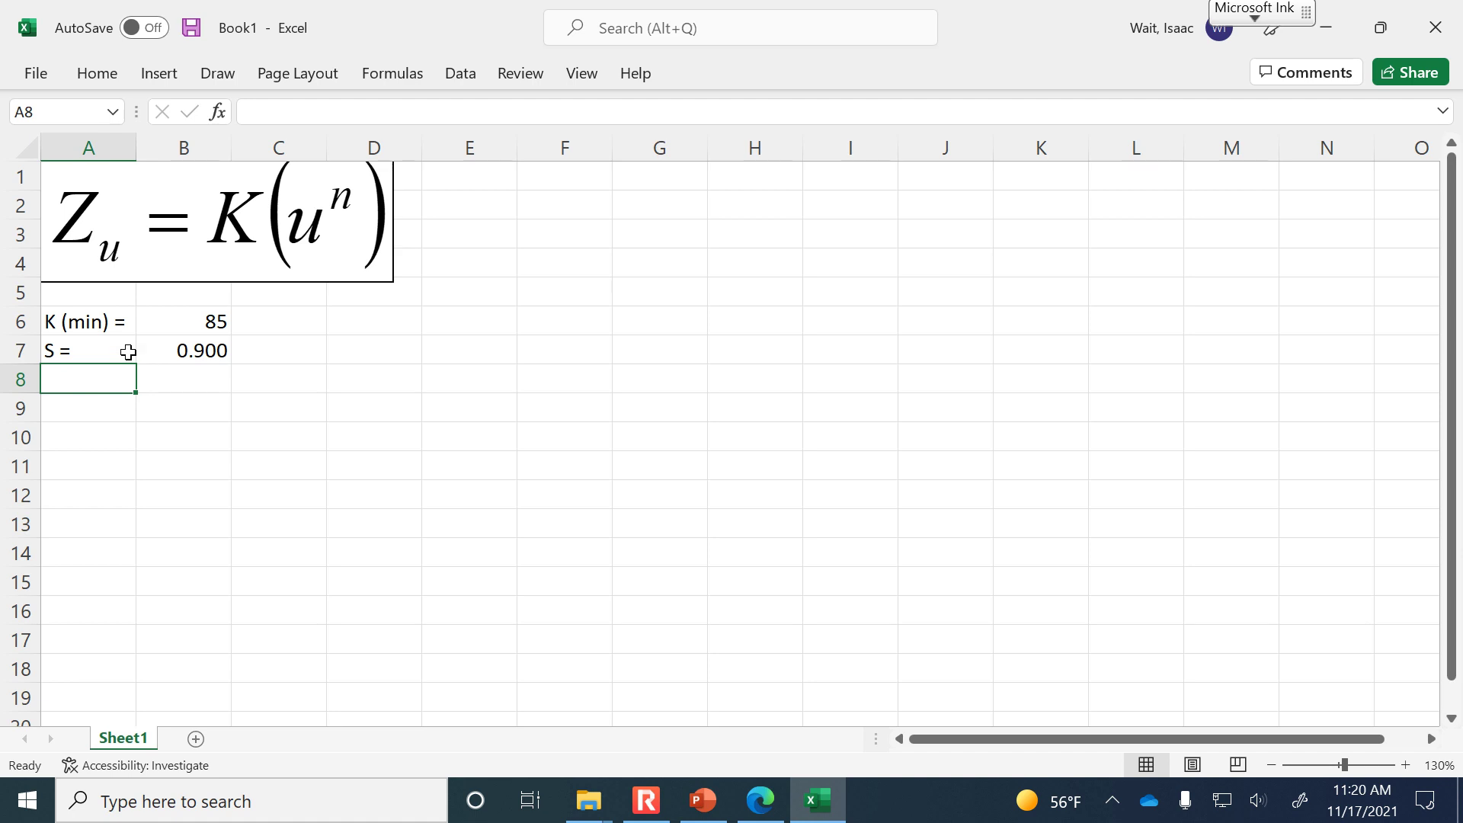
{"action": "type", "text": "N ="}
{"action": "key", "text": "Tab"}
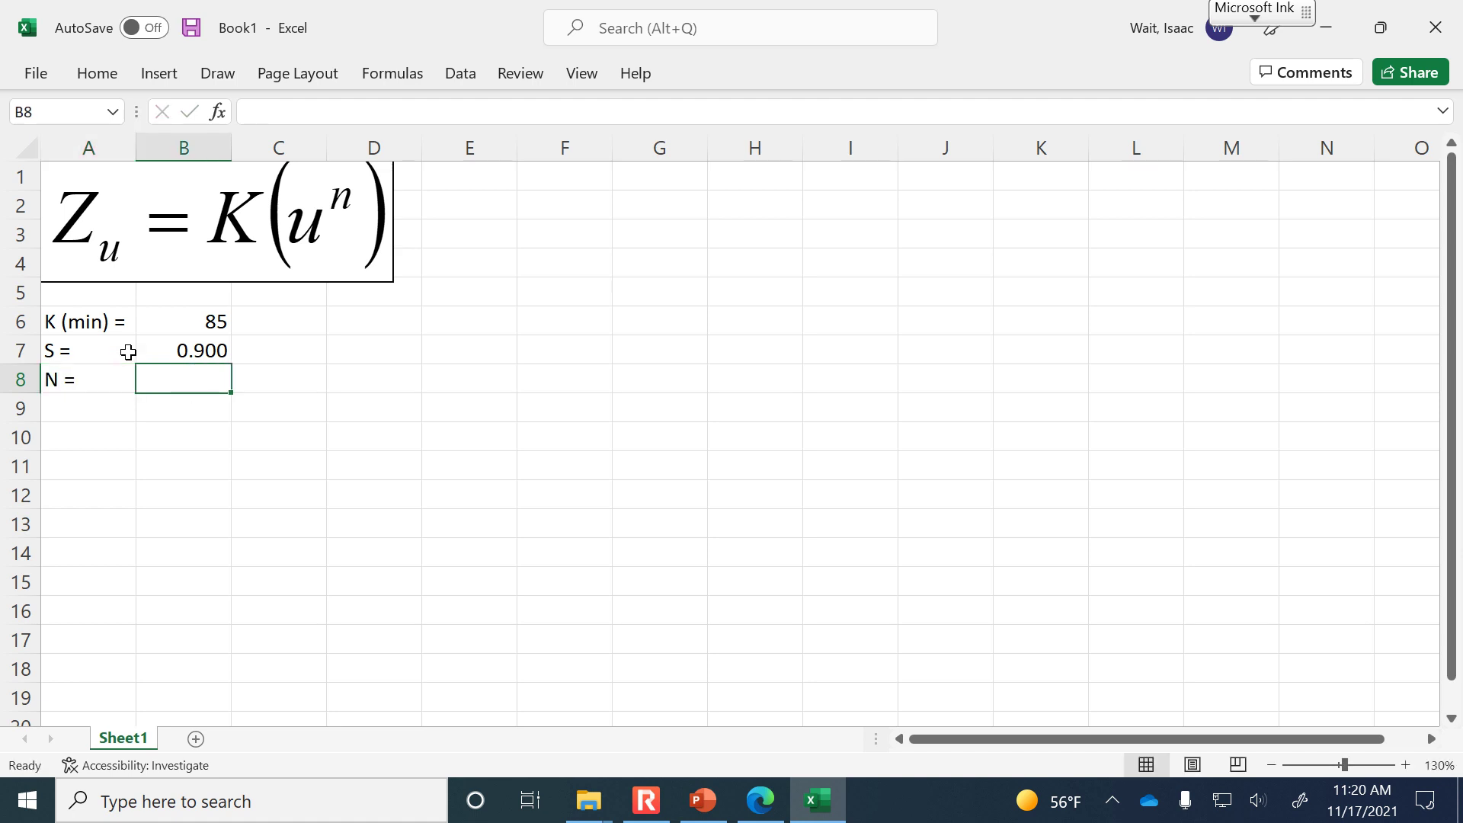
{"action": "type", "text": "=log("}
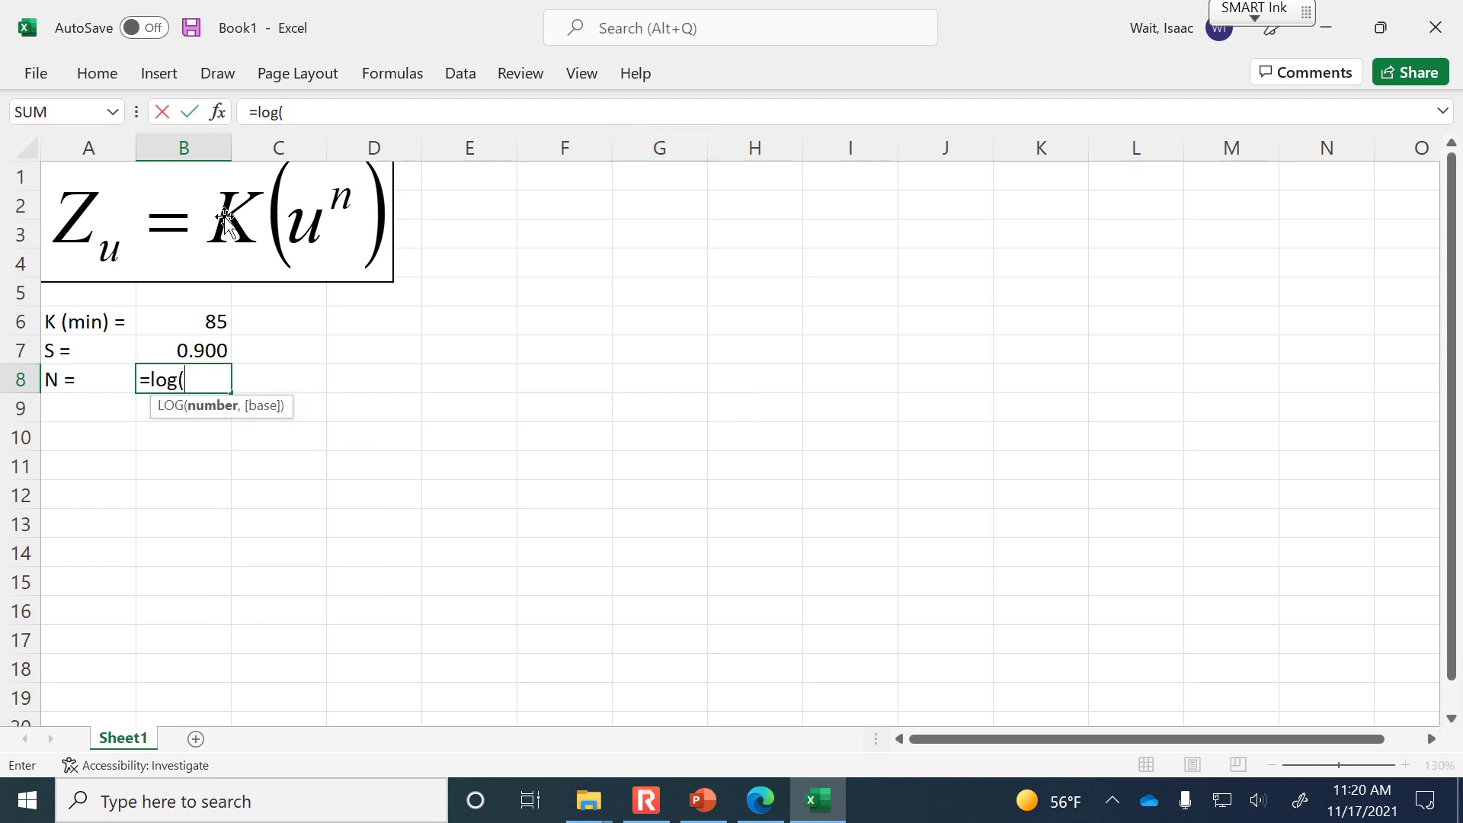
{"action": "left_click", "coordinate": [171, 347]}
{"action": "type", "text": ")"}
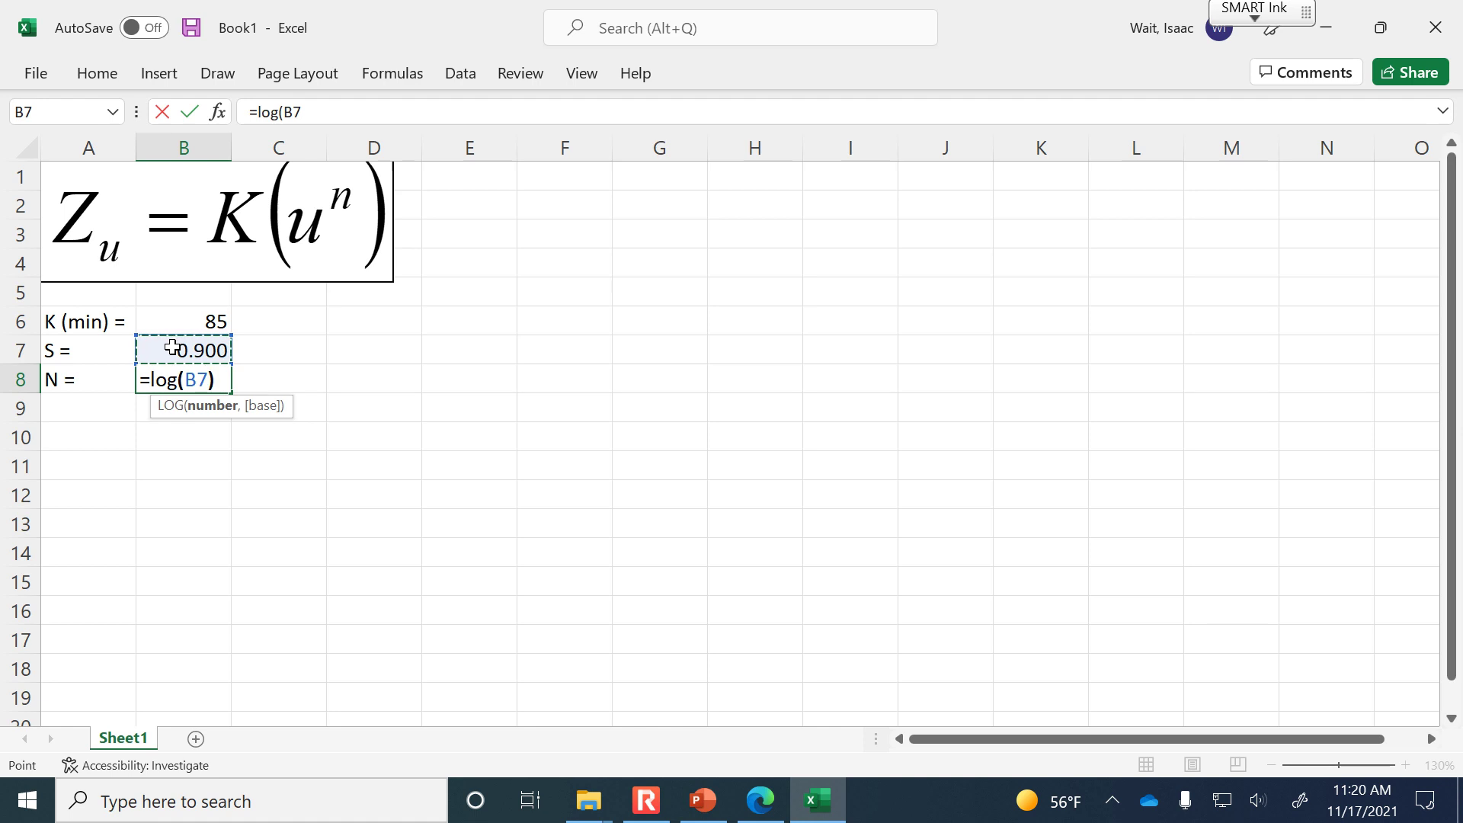
{"action": "type", "text": "/log"}
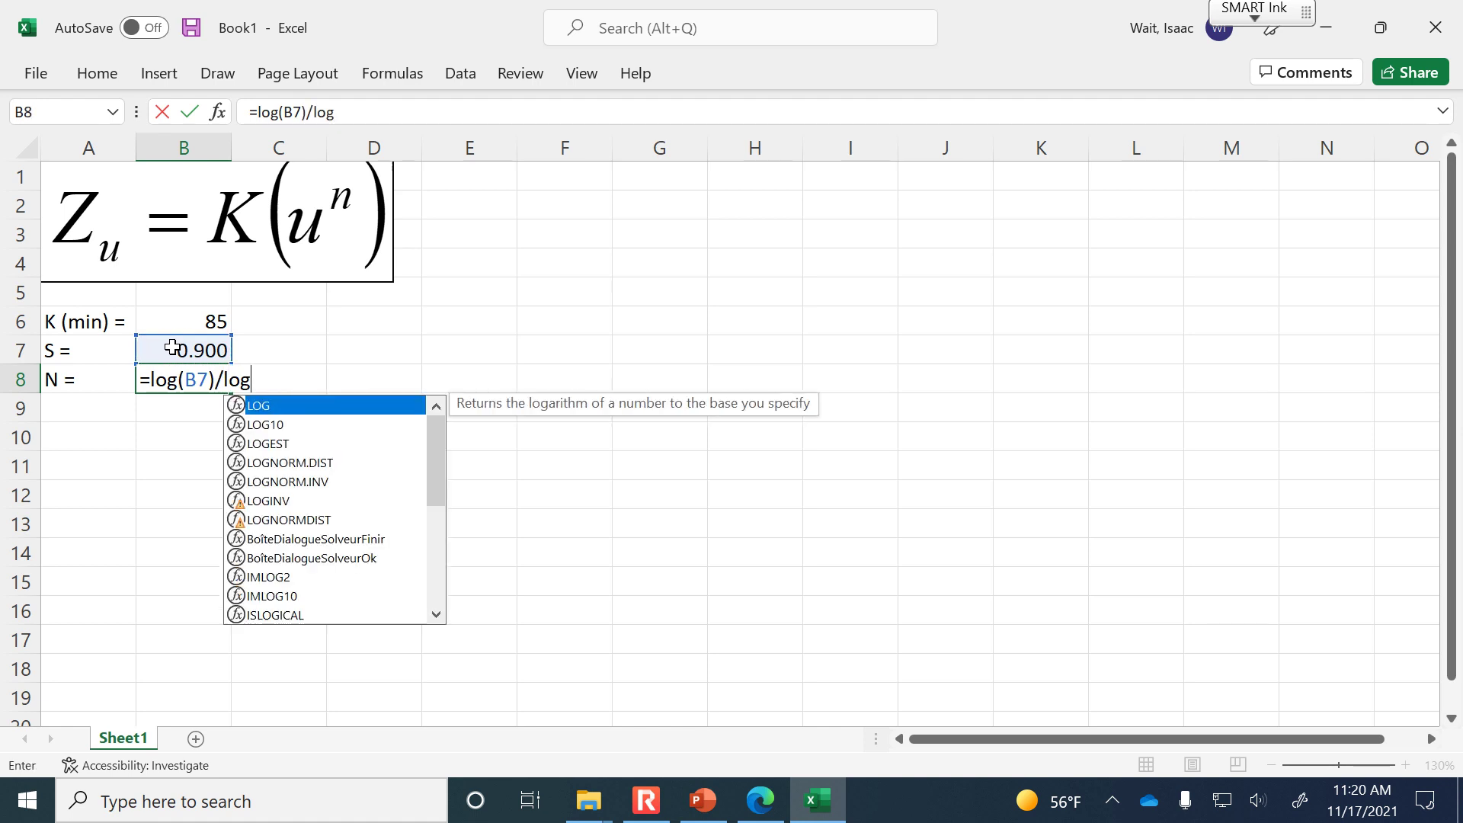
{"action": "type", "text": "(2)"}
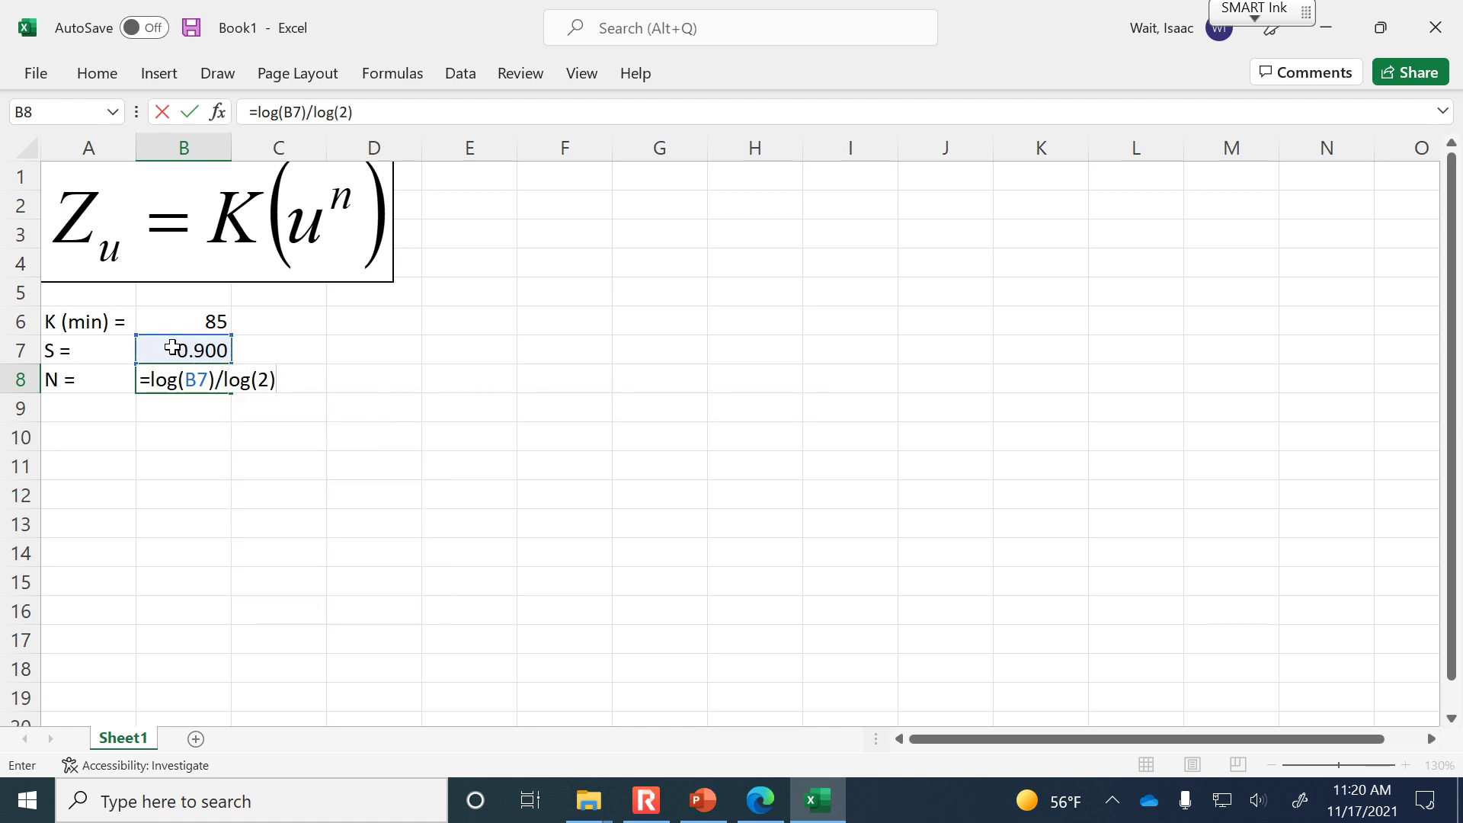
{"action": "key", "text": "Return"}
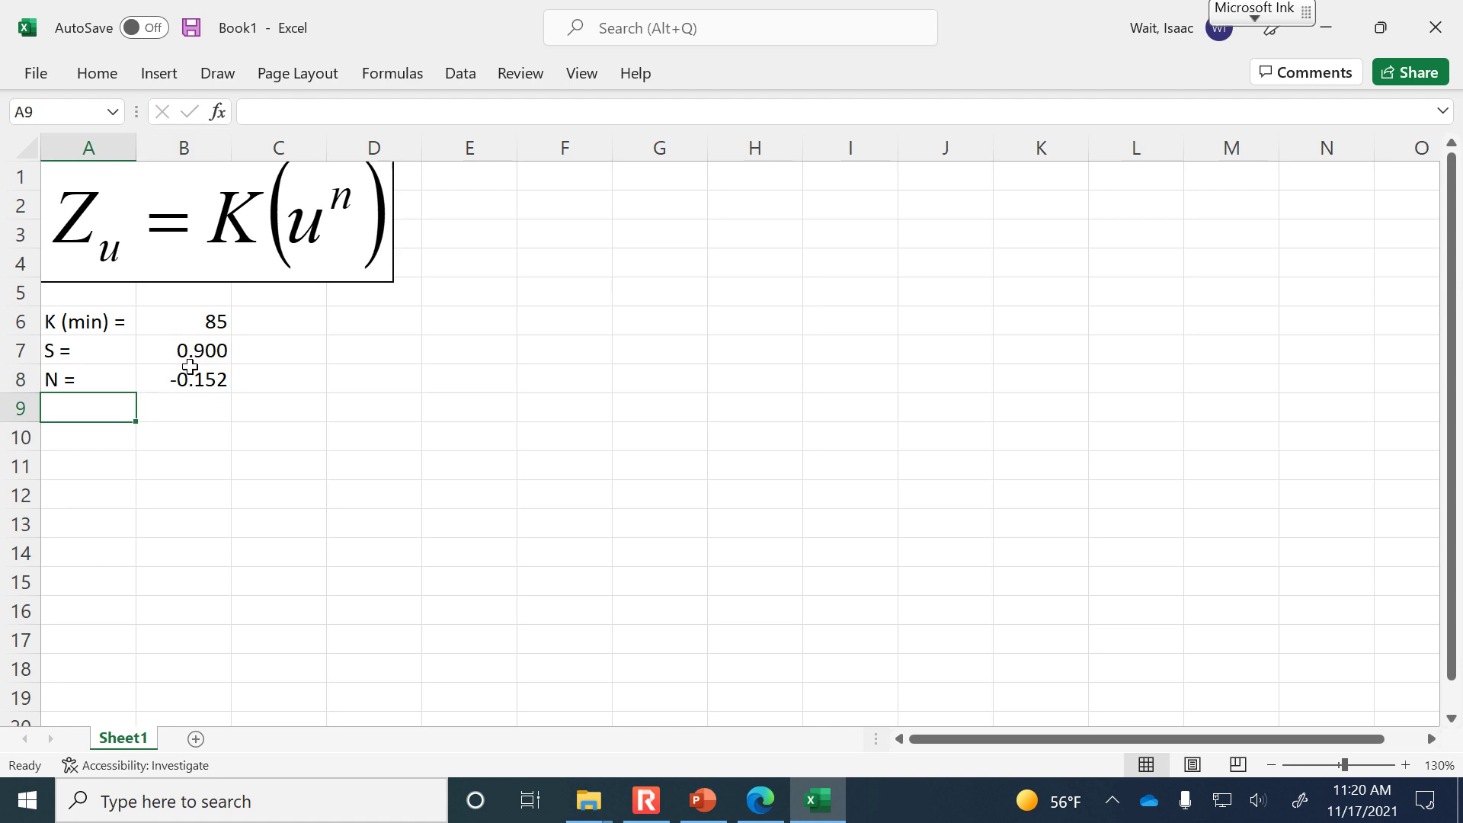
{"action": "left_click", "coordinate": [186, 379]}
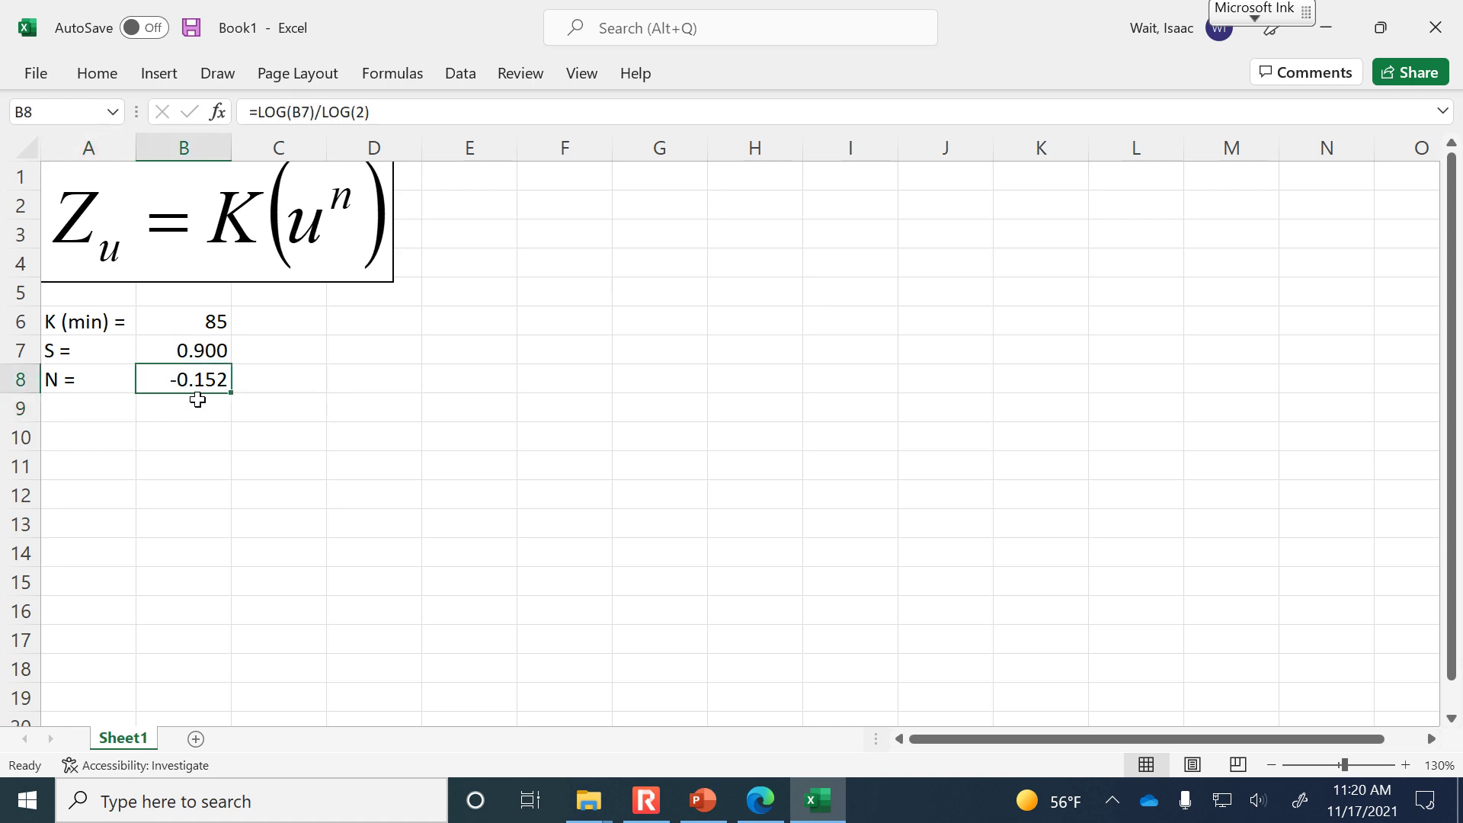
Step: Enter the column headings "Pair #" in A10 and "Time (min)" in B10
{"action": "left_click", "coordinate": [92, 438]}
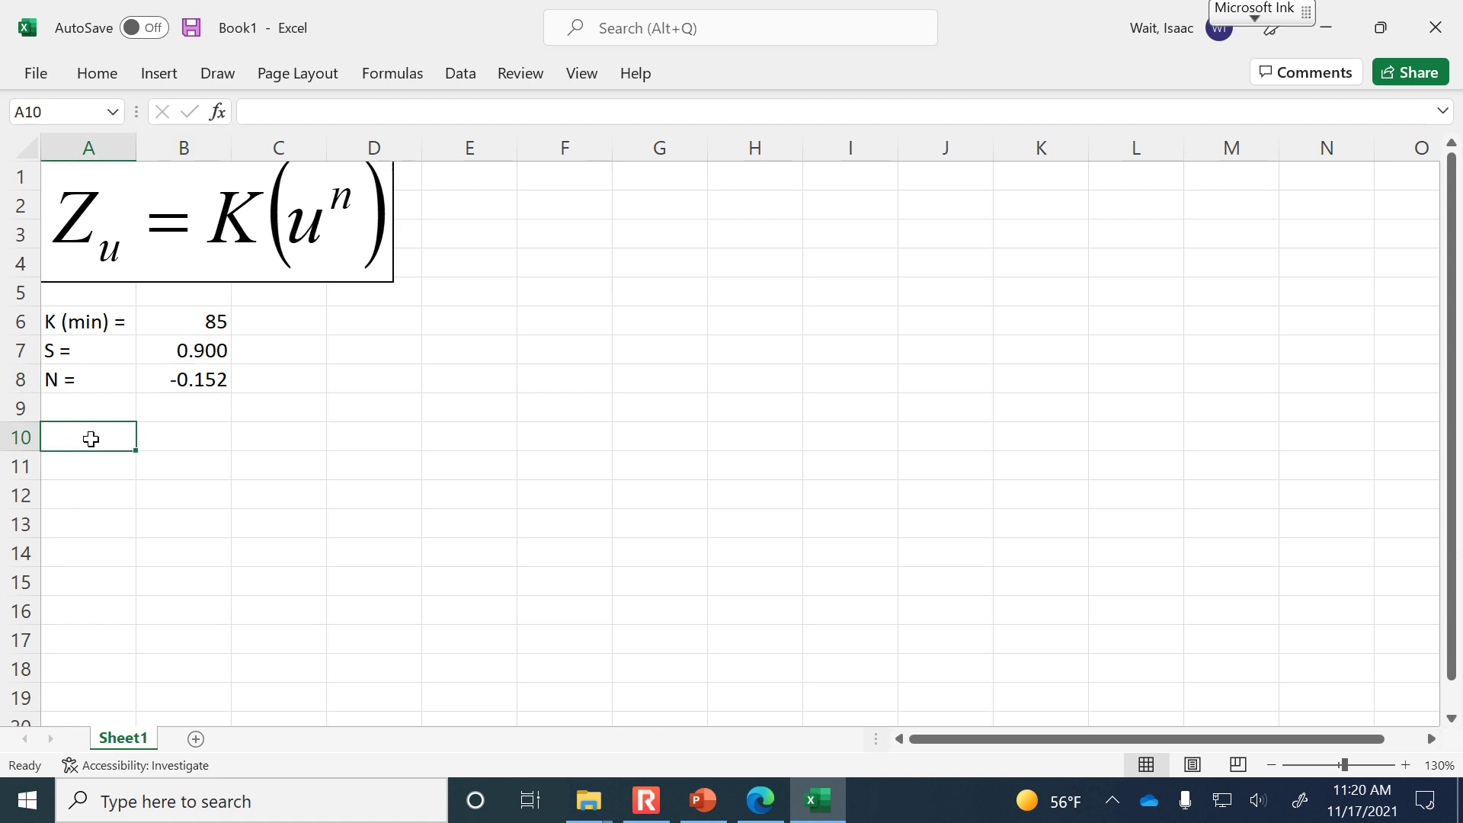
{"action": "type", "text": "Par"}
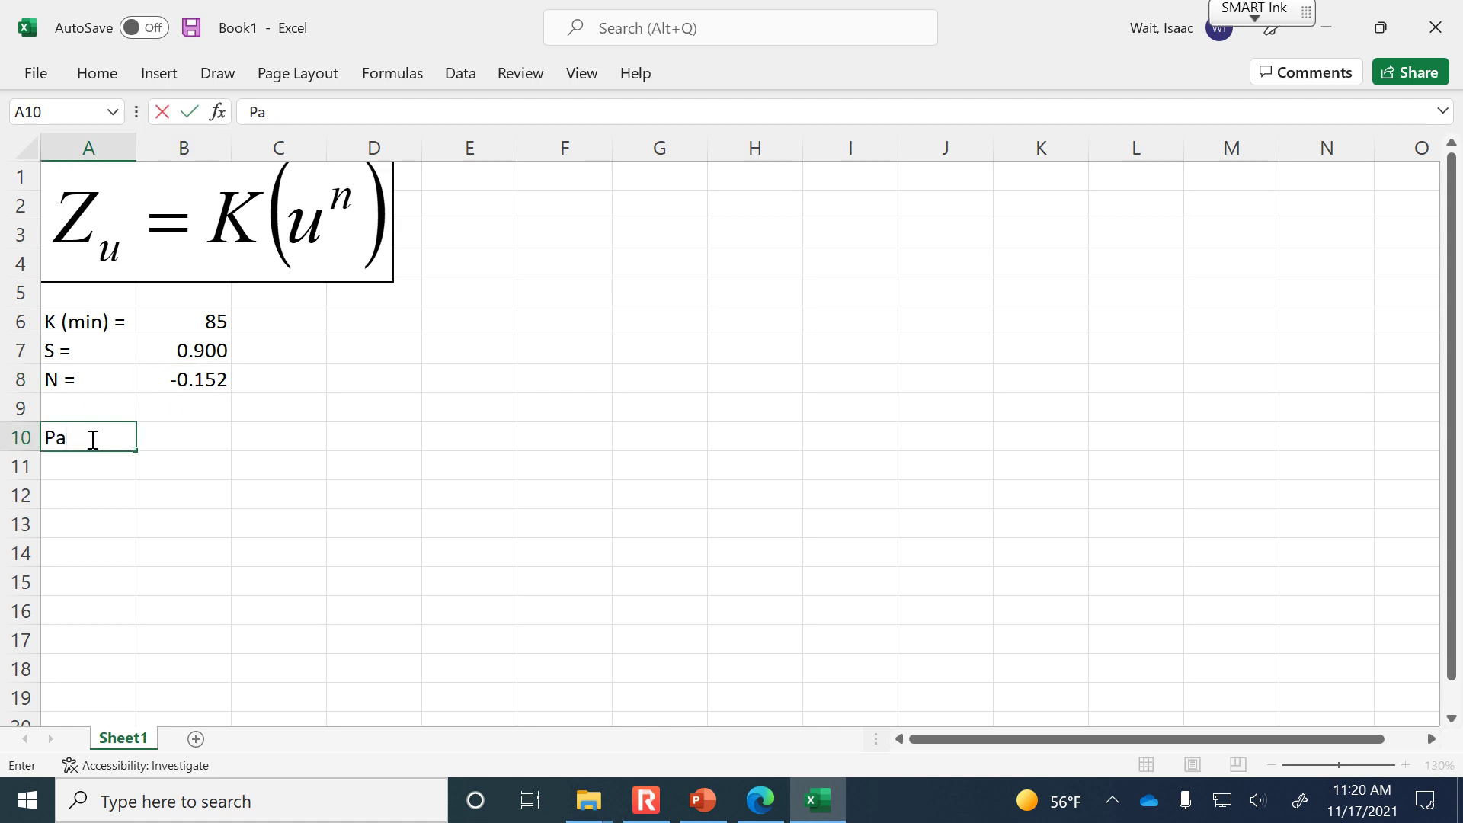
{"action": "key", "text": "BackSpace"}
{"action": "key", "text": "BackSpace"}
{"action": "type", "text": "ir"}
{"action": "key", "text": "Tab"}
{"action": "type", "text": "Time (min)"}
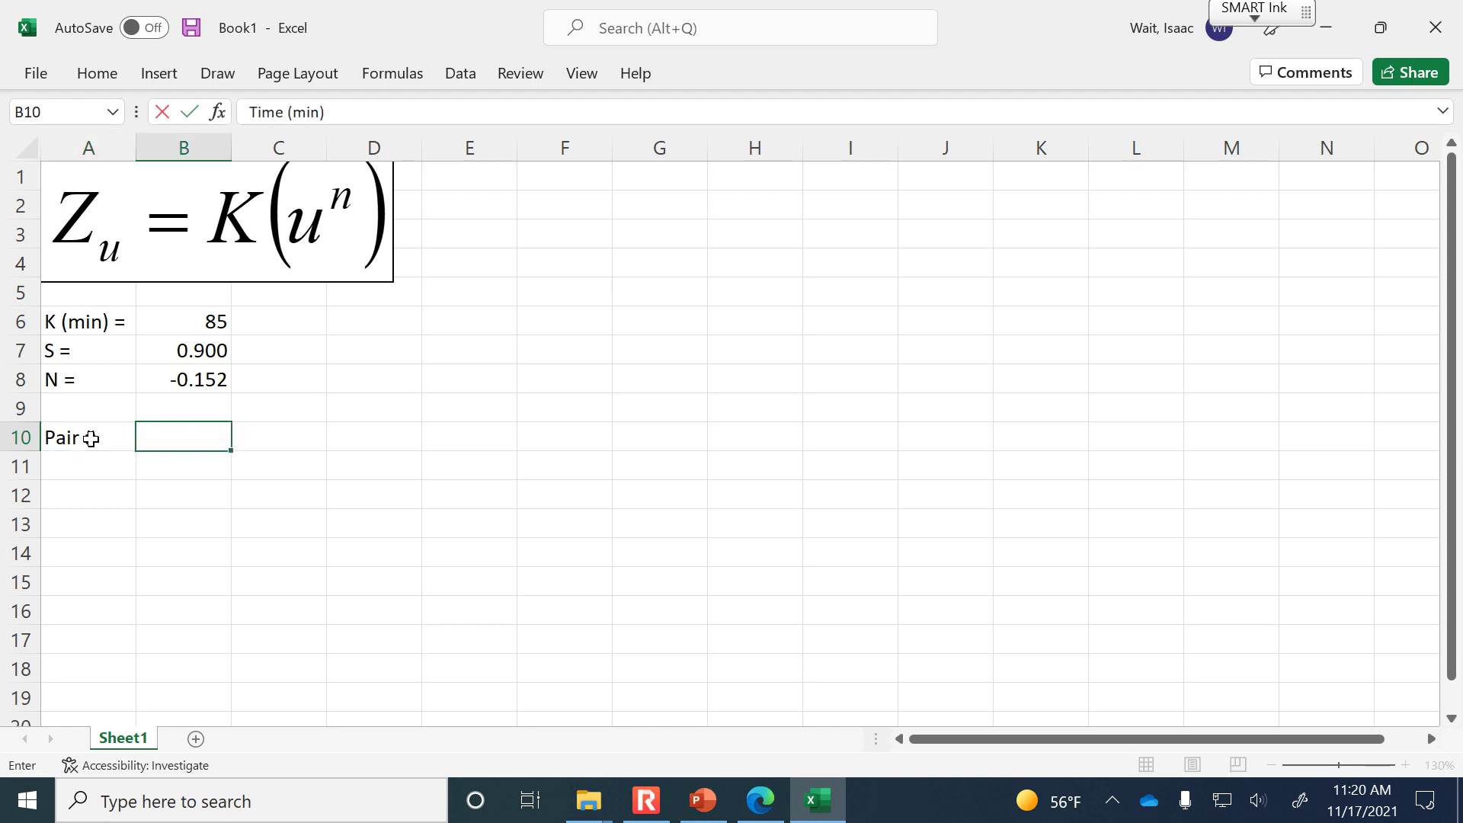
{"action": "key", "text": "Return"}
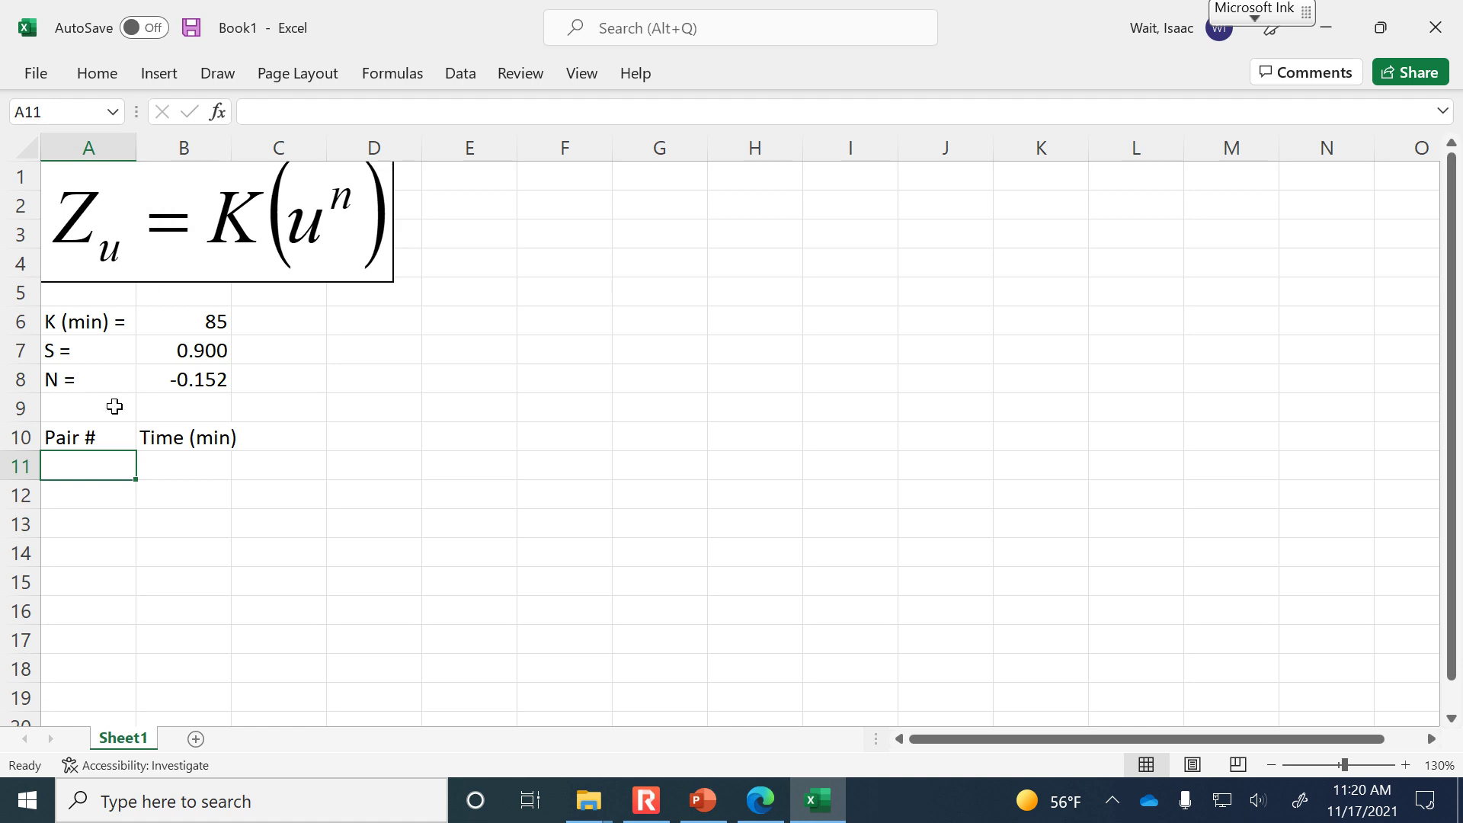
Step: Number the pairs from 1 to 10 in A11:A20 by extending the series 1, 2, 3
{"action": "type", "text": "1"}
{"action": "key", "text": "Return"}
{"action": "type", "text": "2"}
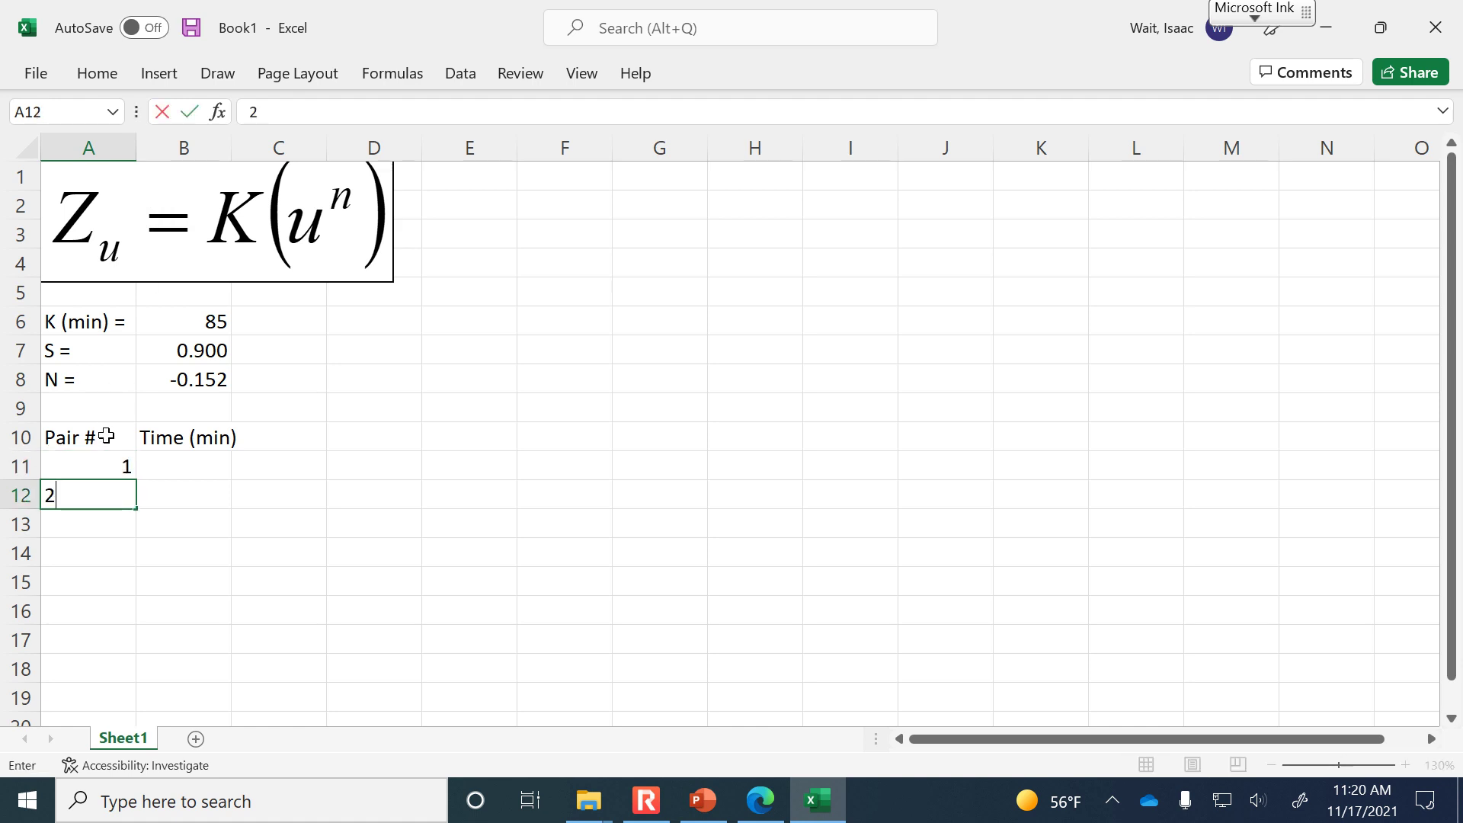
{"action": "key", "text": "Return"}
{"action": "type", "text": "3"}
{"action": "key", "text": "Return"}
{"action": "left_click_drag", "start_coordinate": [118, 467], "coordinate": [128, 560]}
Step: Calculate the first pair's time in B11 with =$B$6*A11^$B$8, using absolute references for K and N
{"action": "scroll", "coordinate": [305, 541], "scroll_direction": "up", "scroll_amount": 2}
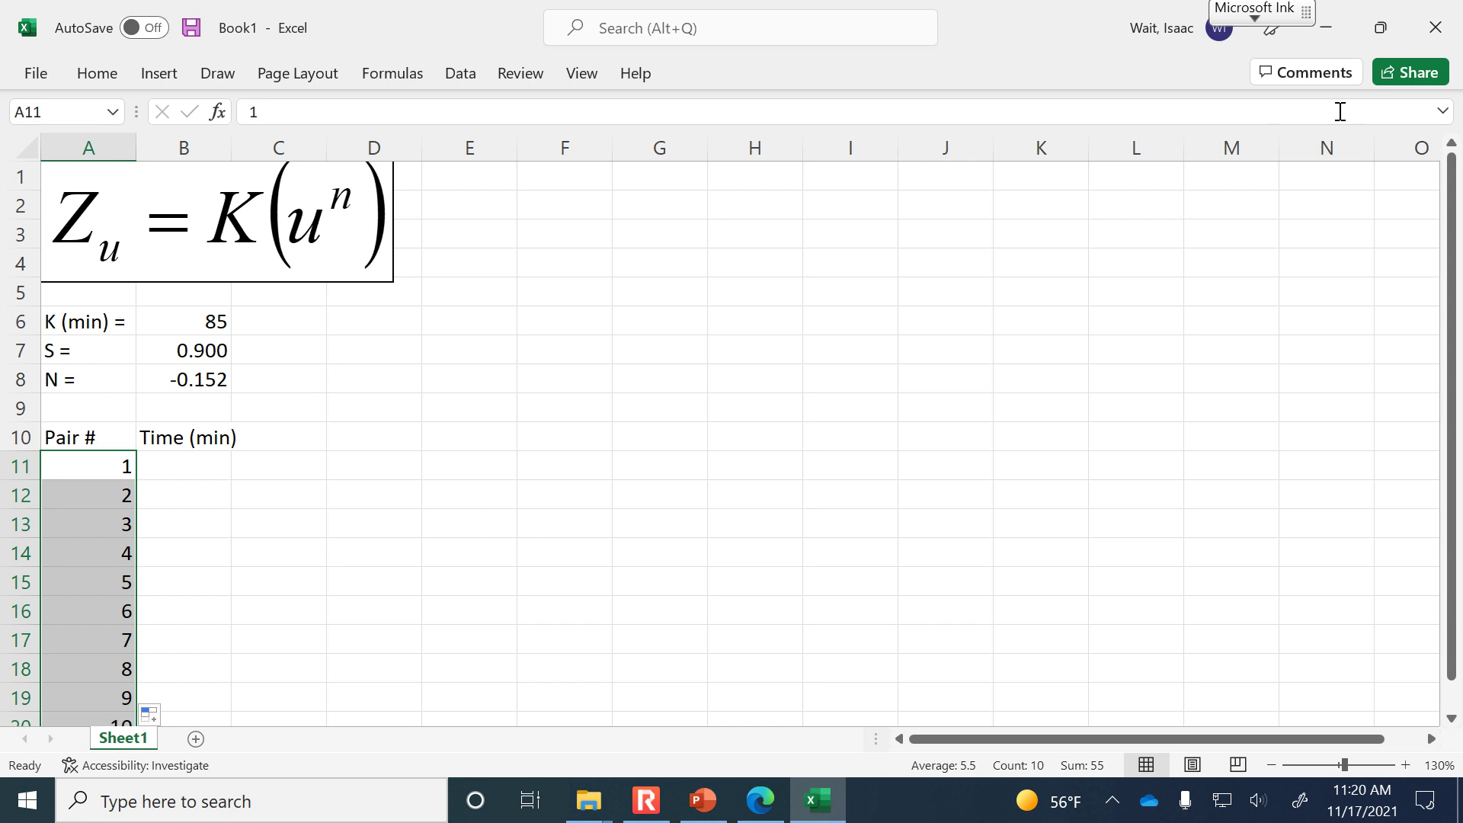
{"action": "left_click", "coordinate": [1271, 764]}
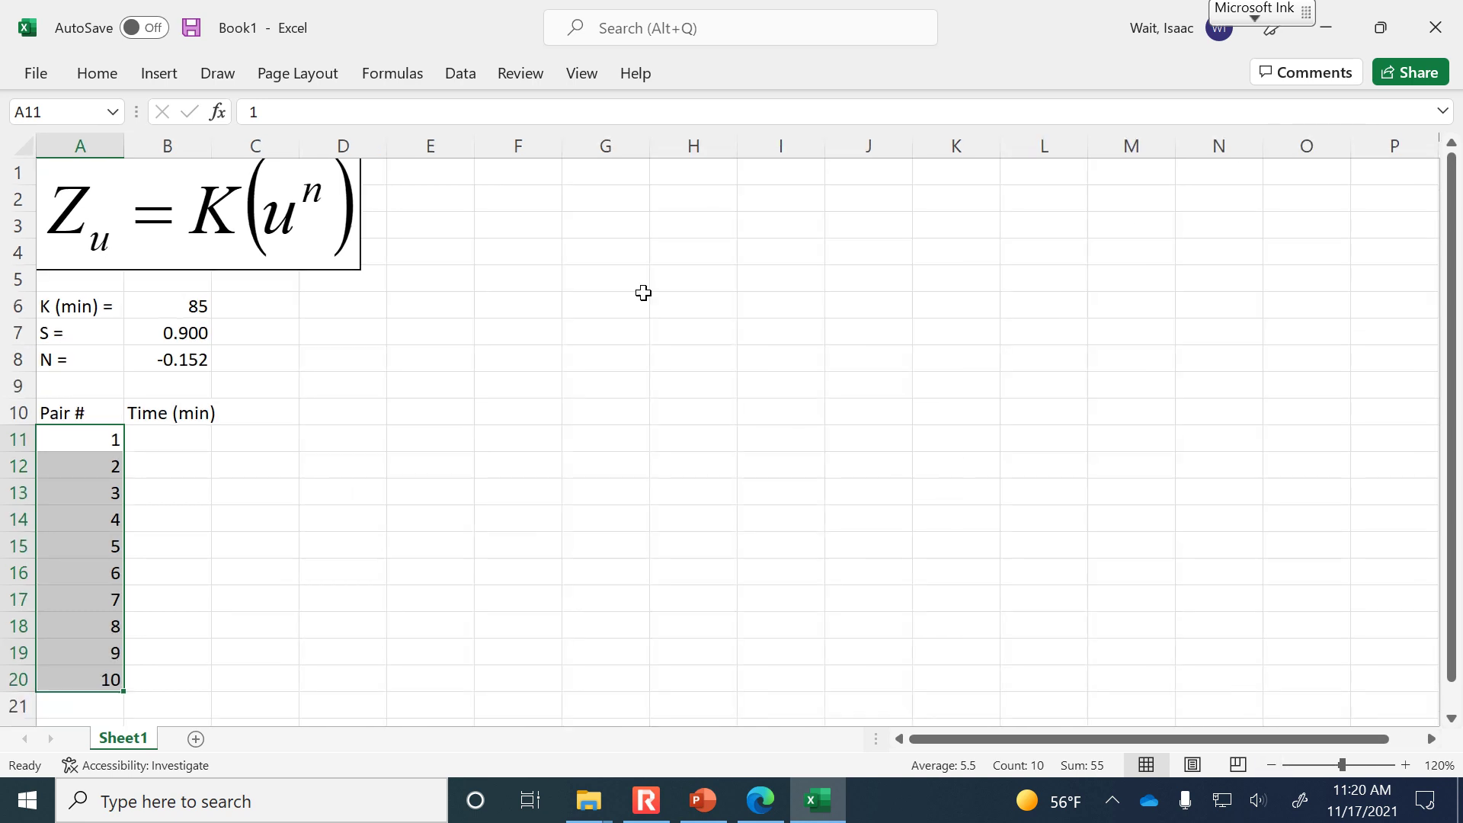
{"action": "left_click", "coordinate": [171, 440]}
{"action": "type", "text": "="}
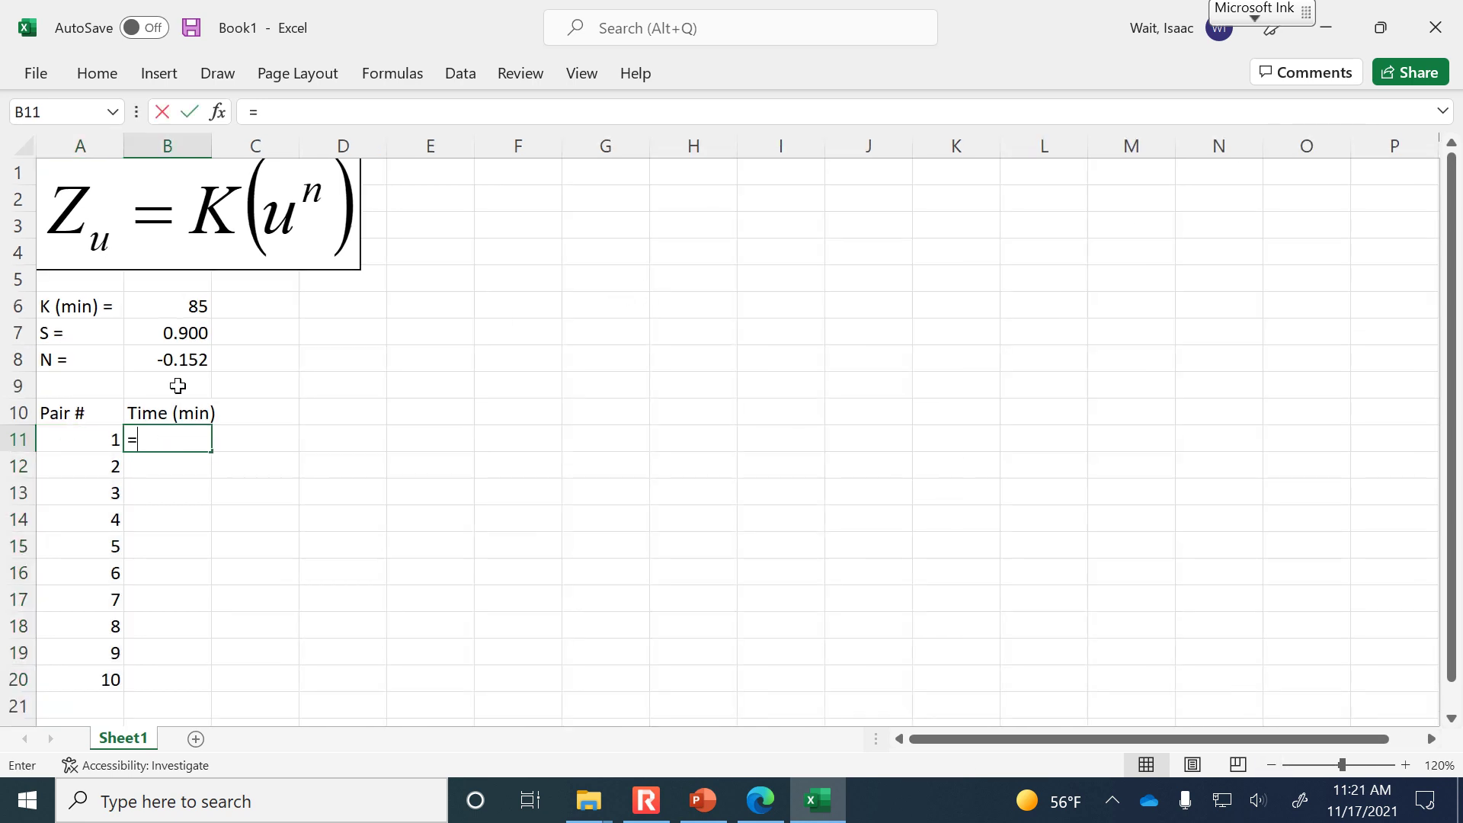
{"action": "left_click", "coordinate": [189, 307]}
{"action": "key", "text": "F4"}
{"action": "type", "text": "*"}
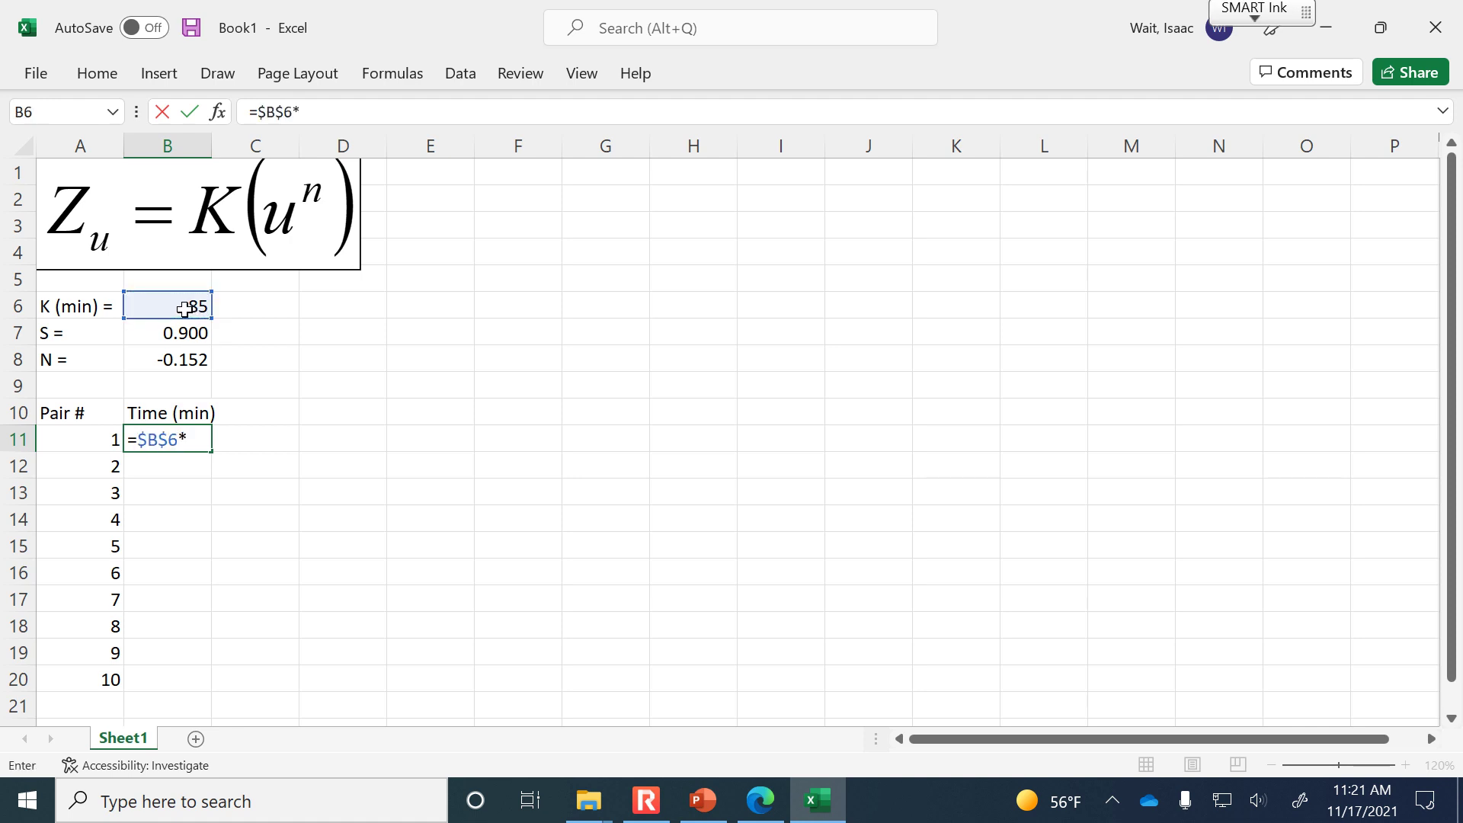
{"action": "left_click", "coordinate": [88, 444]}
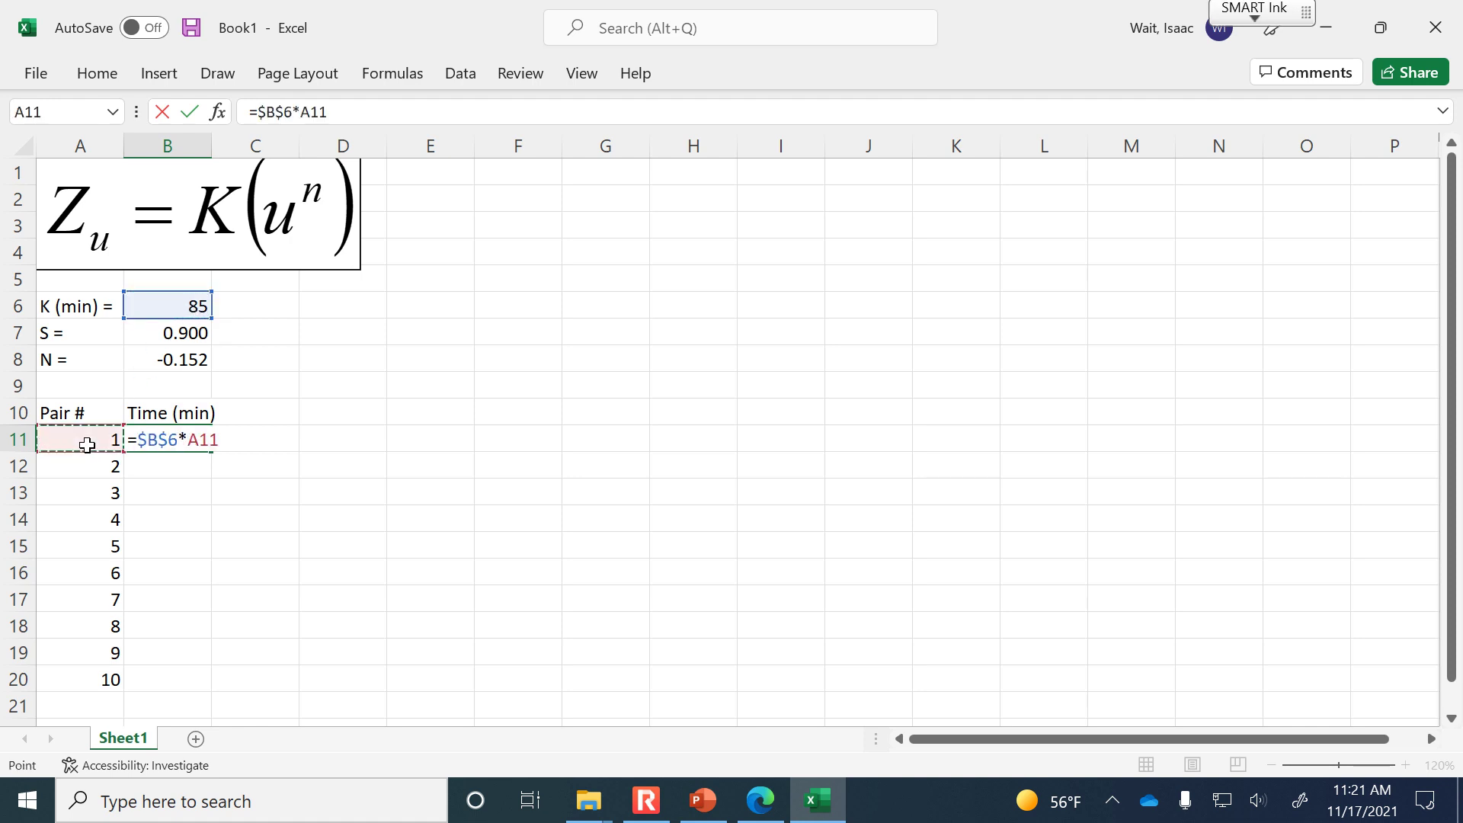
{"action": "type", "text": "^"}
{"action": "left_click", "coordinate": [156, 357]}
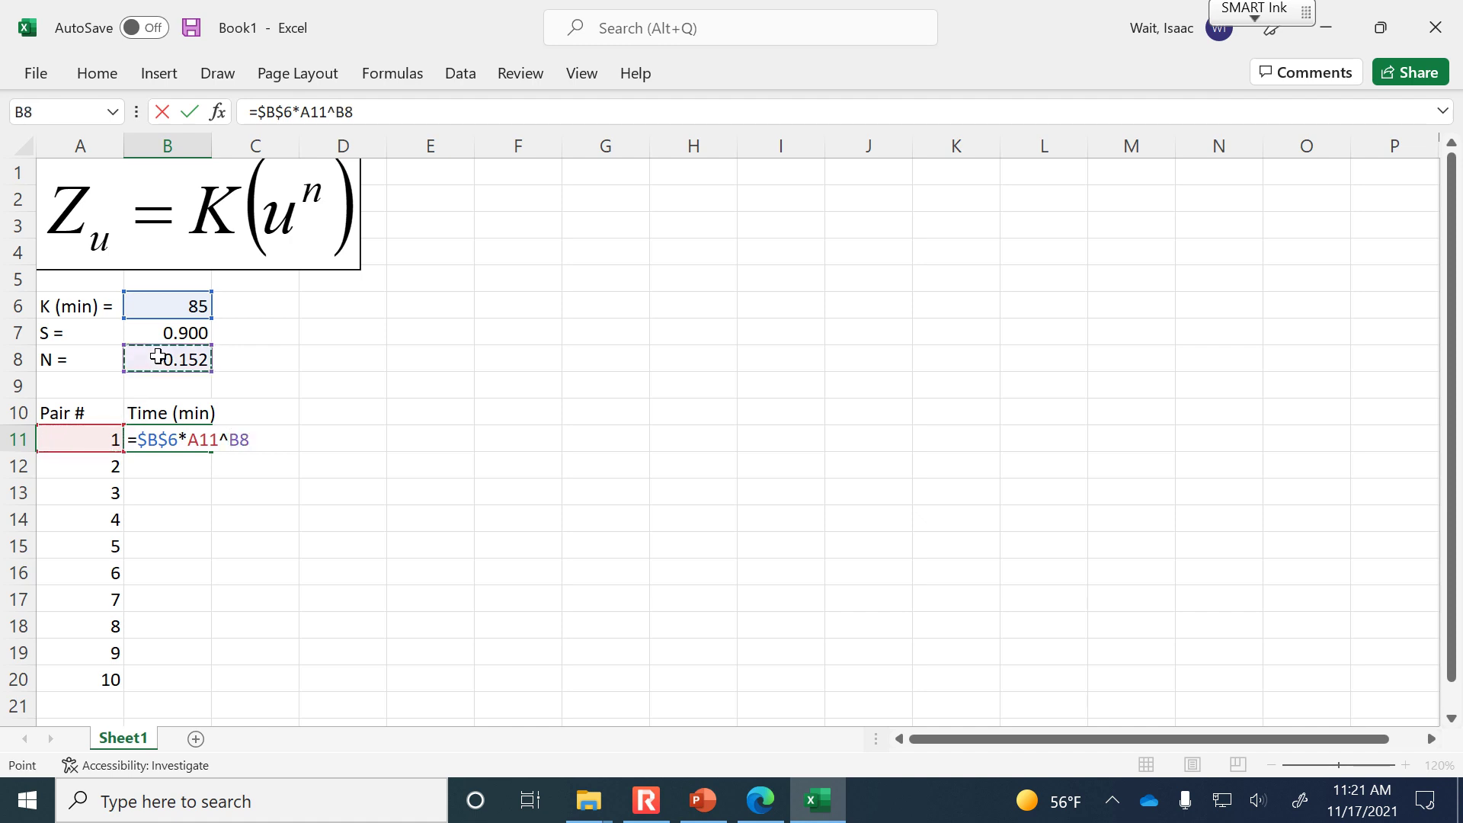
{"action": "key", "text": "F4"}
{"action": "key", "text": "Return"}
Step: Fill the time formula from B11 down to B20 for all ten pairs
{"action": "left_click", "coordinate": [171, 437]}
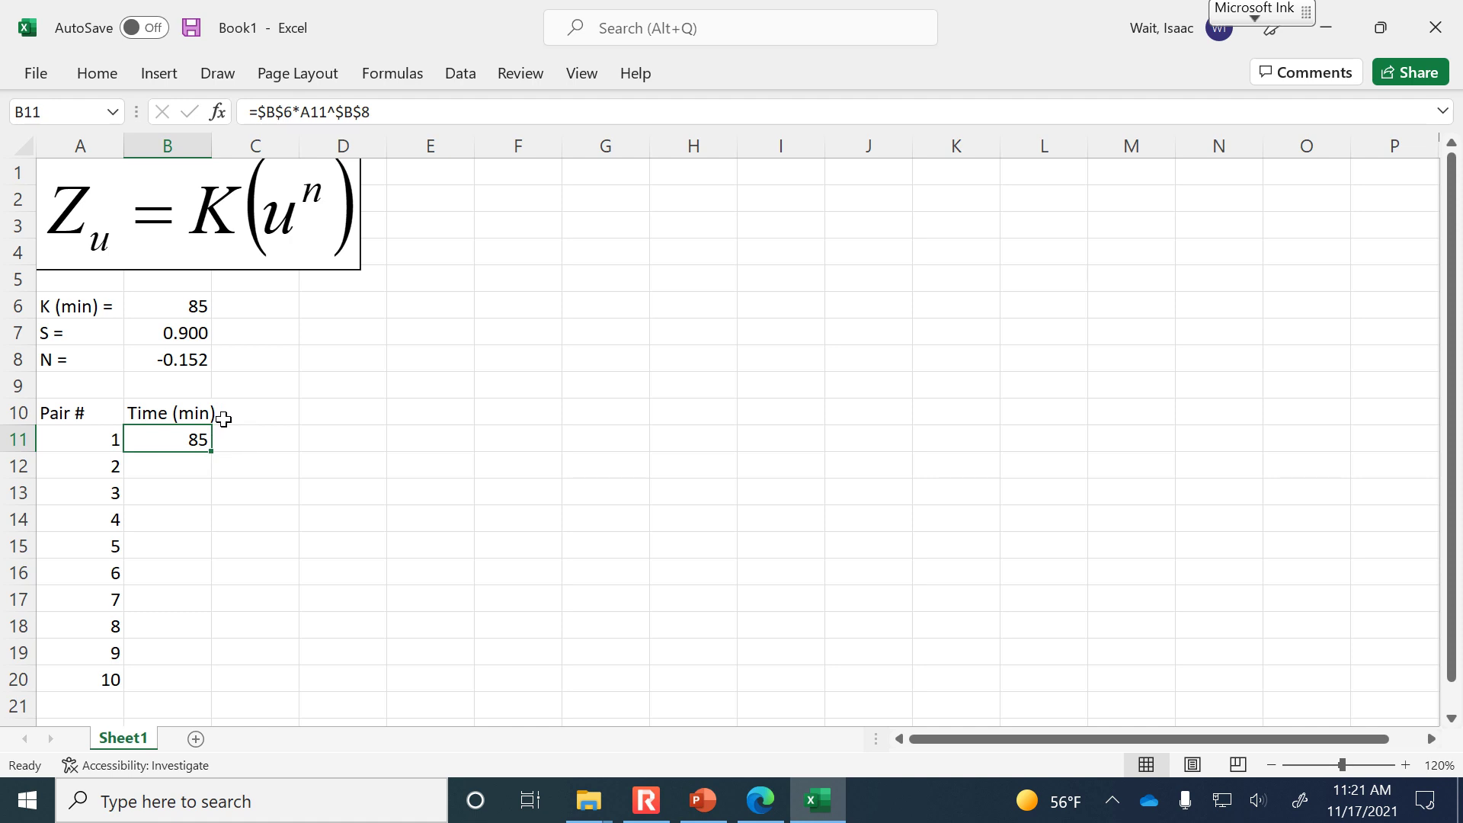
{"action": "left_click_drag", "start_coordinate": [212, 452], "coordinate": [216, 480]}
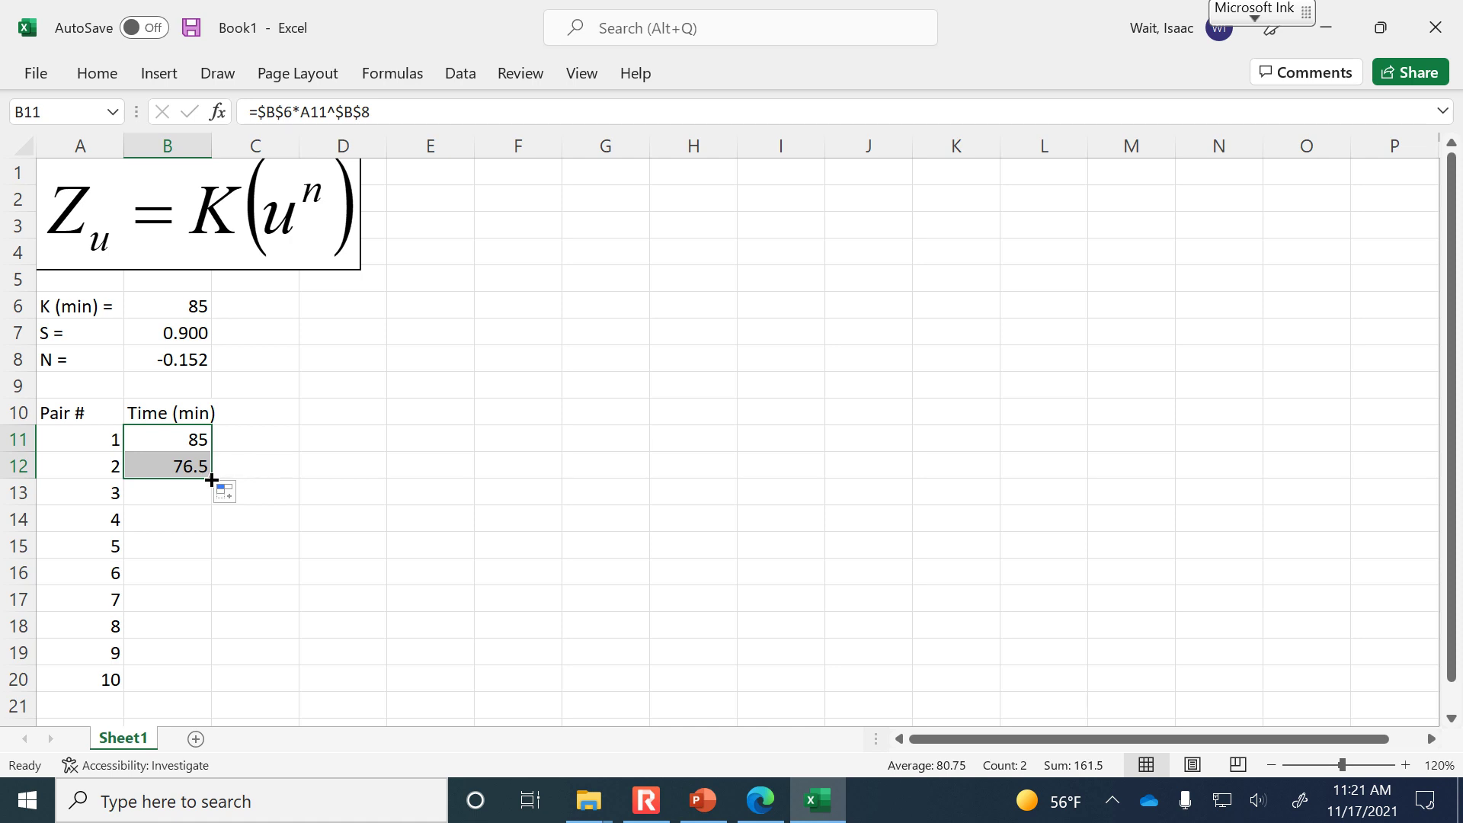
{"action": "left_click_drag", "start_coordinate": [212, 479], "coordinate": [211, 525]}
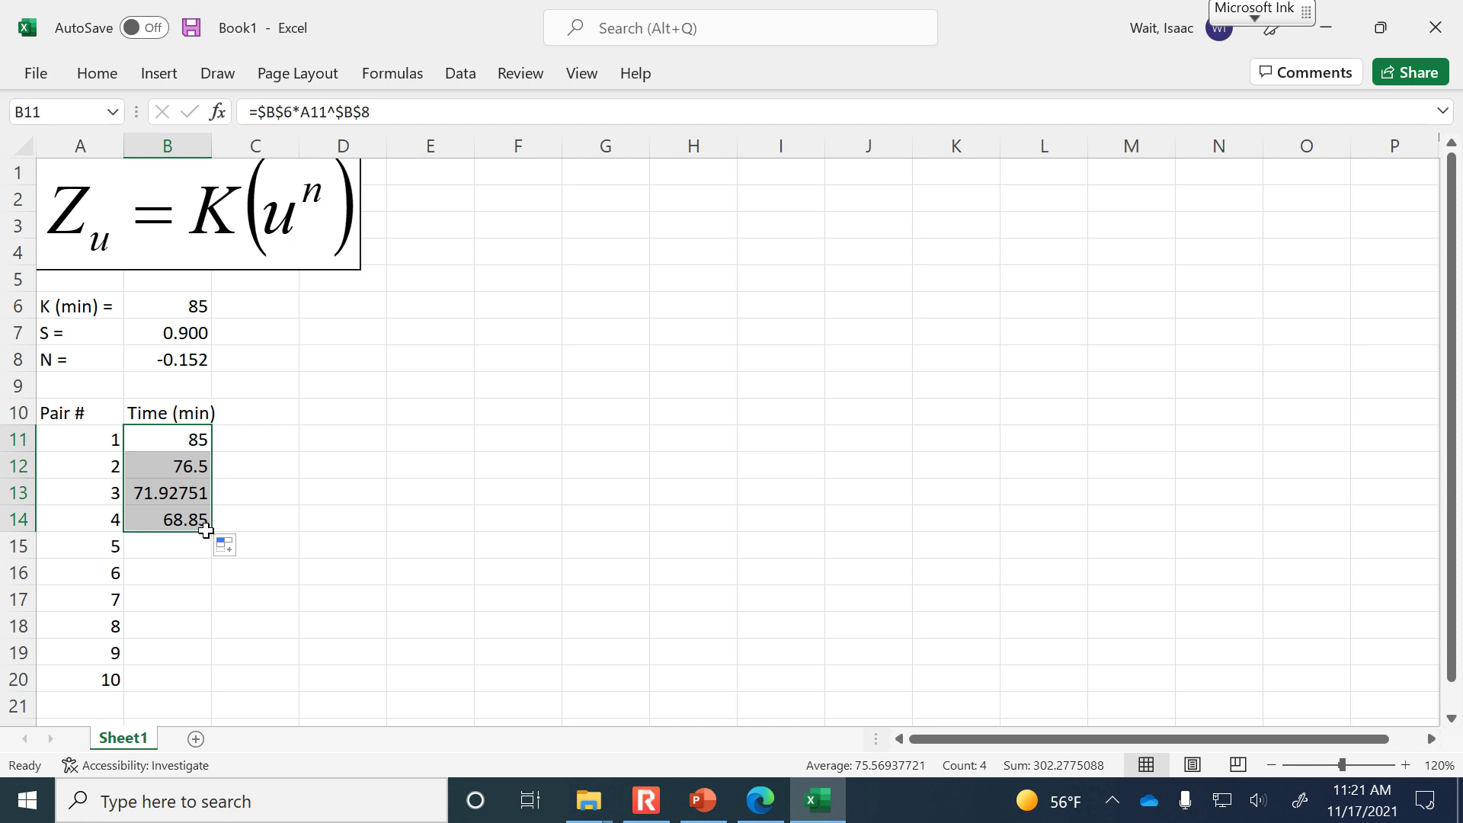
{"action": "left_click_drag", "start_coordinate": [213, 534], "coordinate": [197, 681]}
{"action": "left_click", "coordinate": [162, 681]}
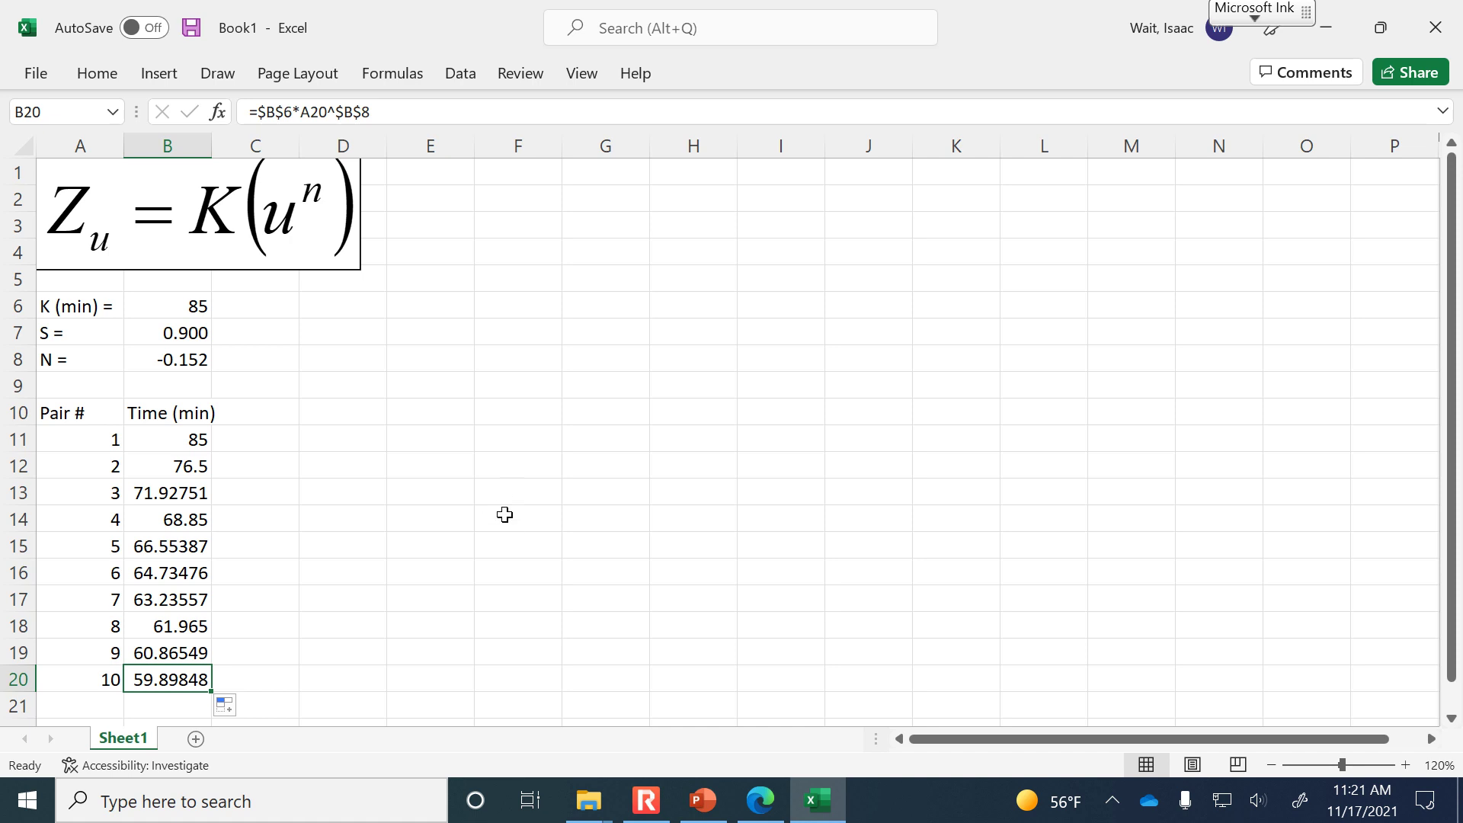
Step: Enter the label "Total time:" in A22 and fit column A's width to its contents
{"action": "left_click", "coordinate": [1272, 765]}
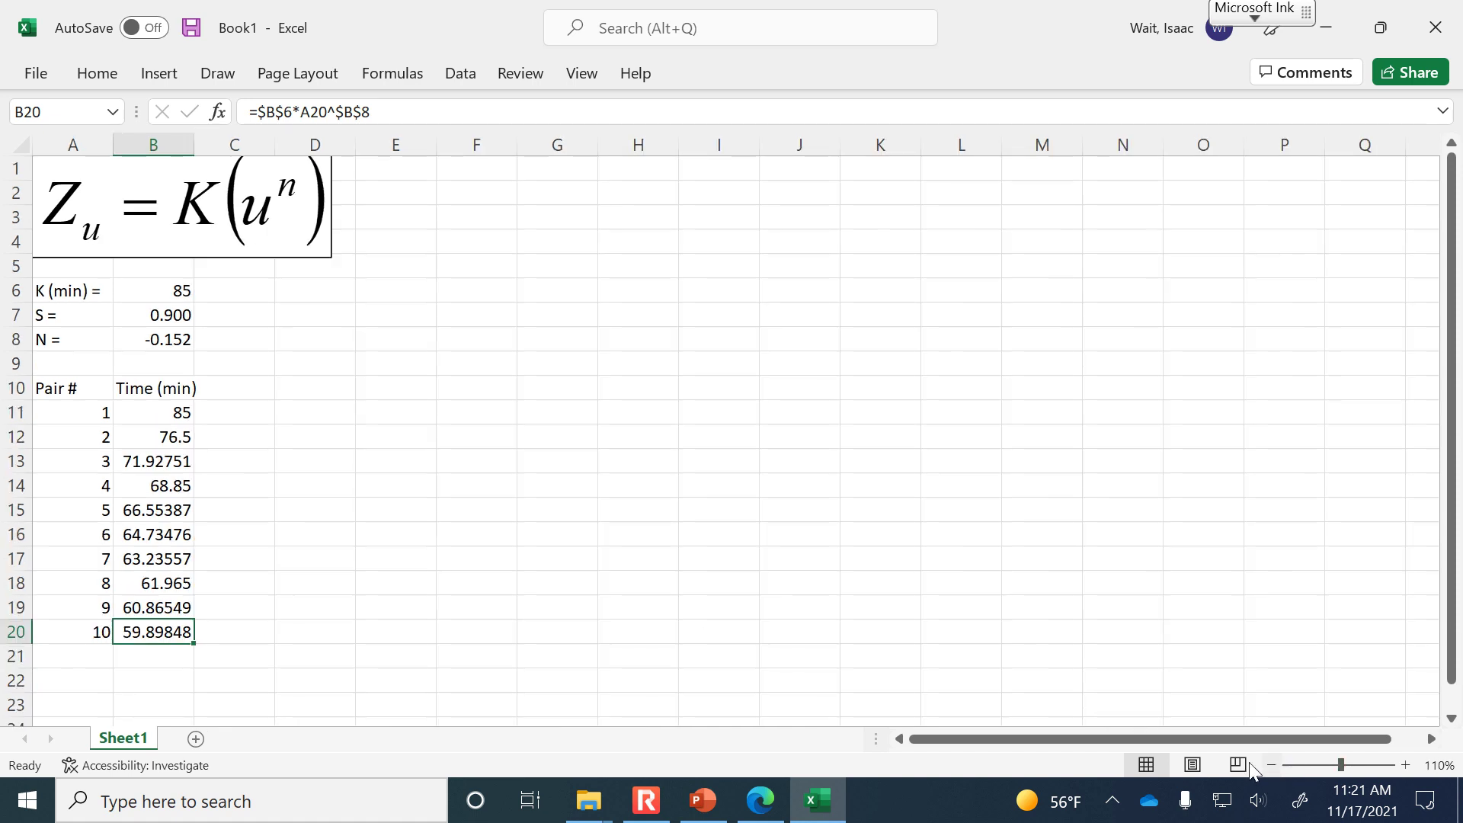
{"action": "left_click", "coordinate": [72, 677]}
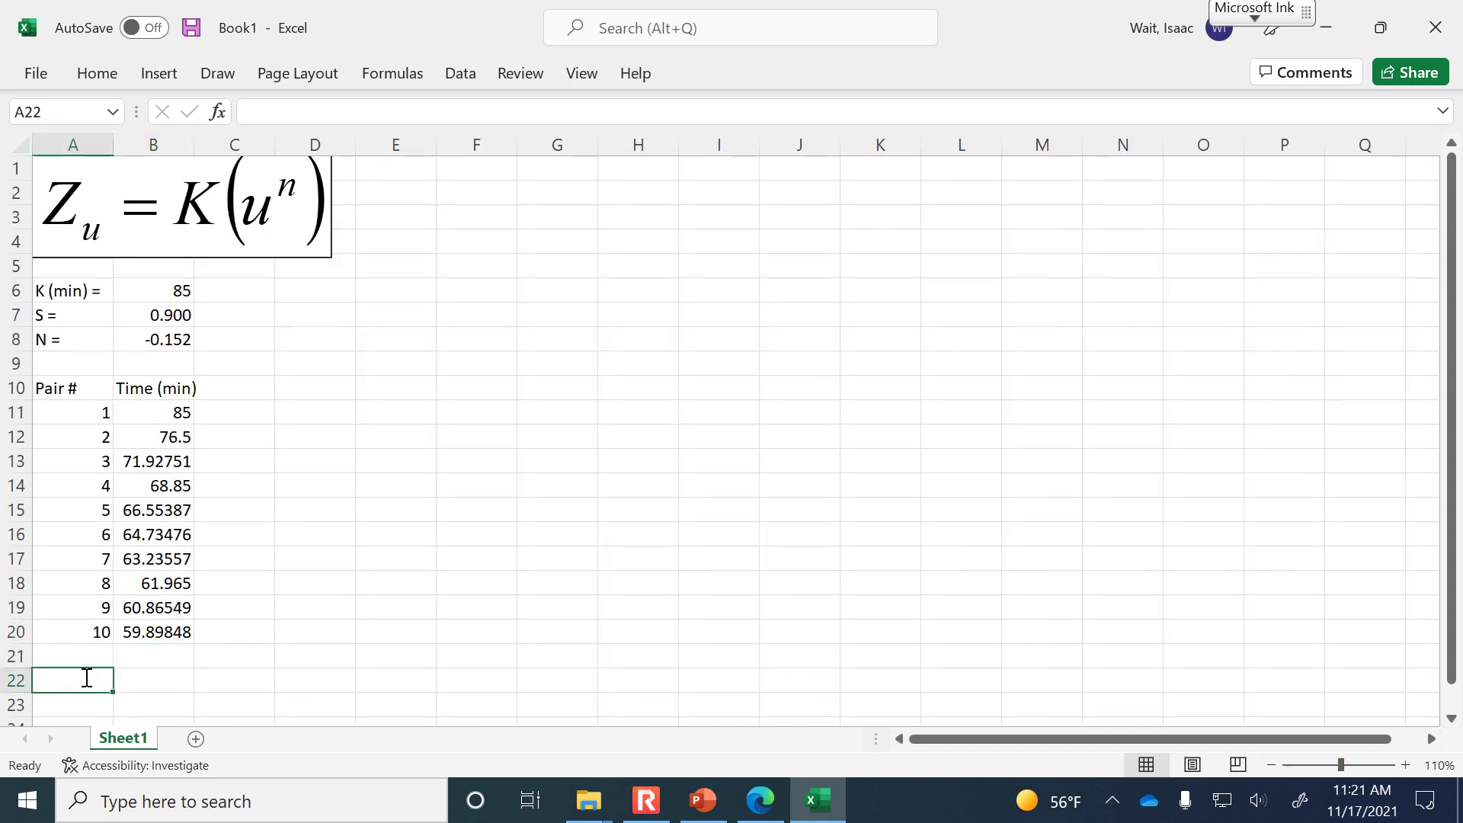
{"action": "type", "text": "Total time:"}
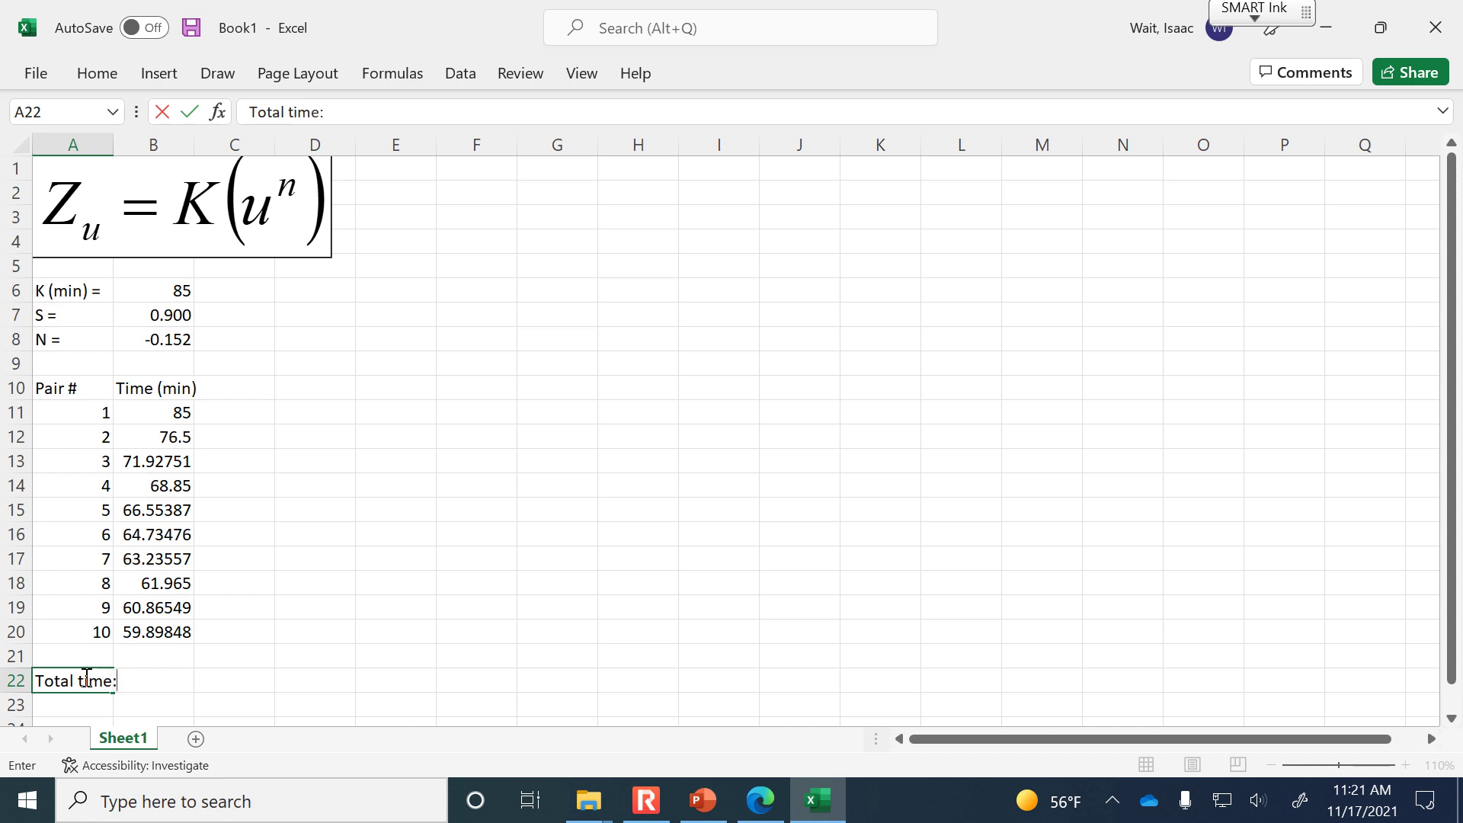
{"action": "key", "text": "Tab"}
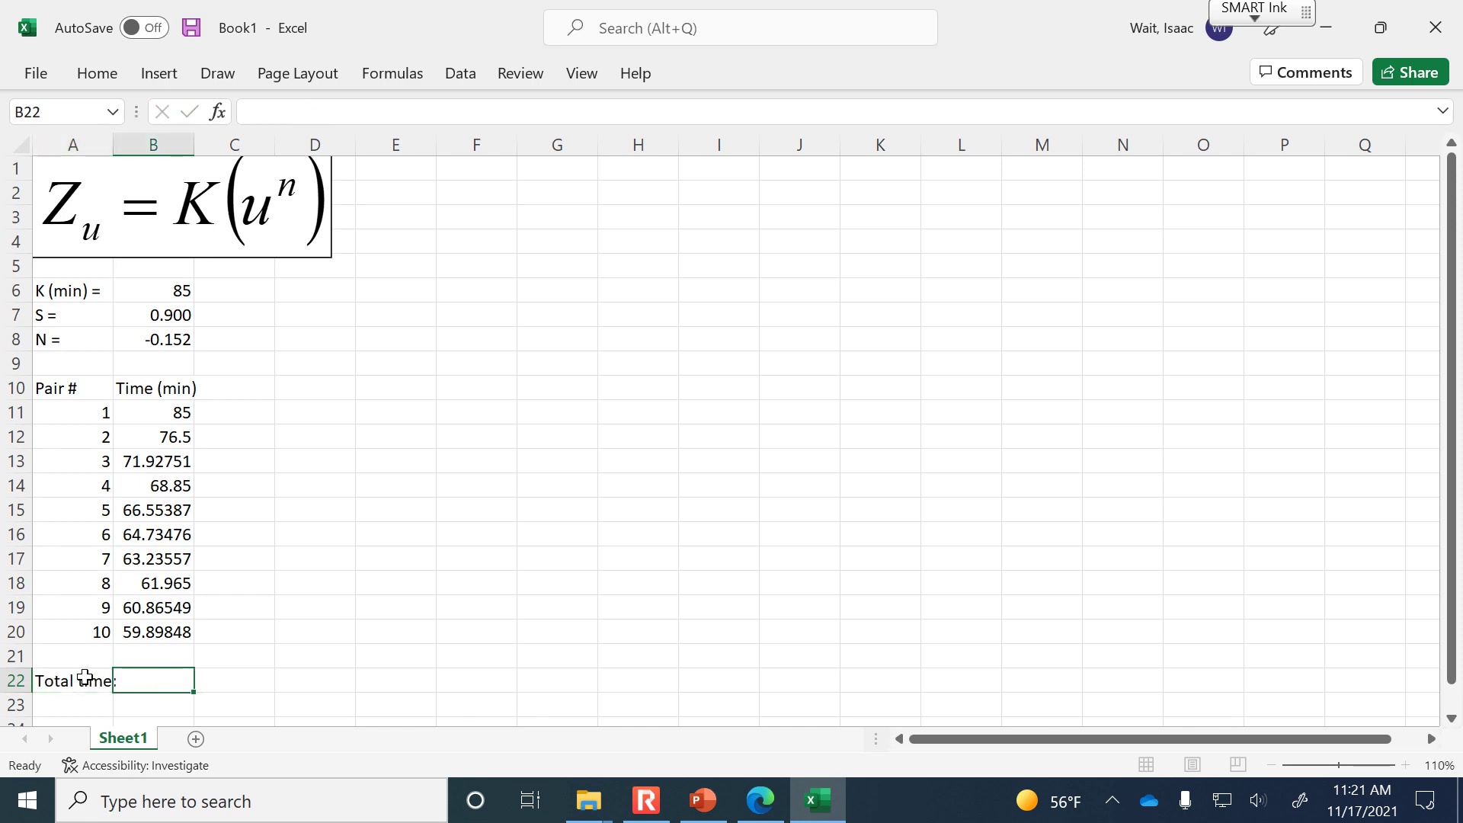
{"action": "double_click", "coordinate": [113, 142]}
Step: Total the ten pair times in B22 with =SUM(B11:B20) and enter the unit "minutes" in C22
{"action": "type", "text": "=sum("}
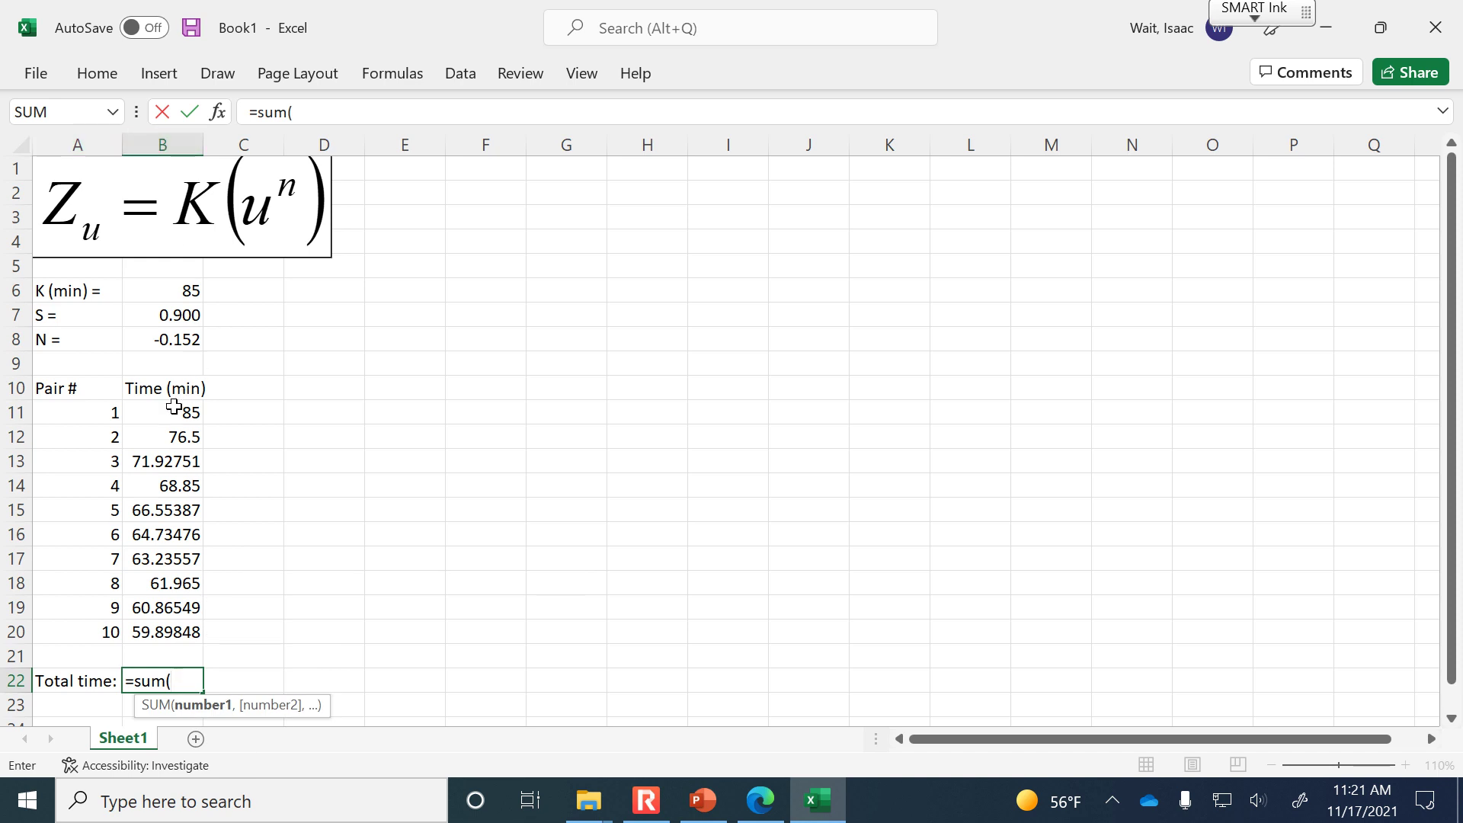
{"action": "left_click_drag", "start_coordinate": [172, 411], "coordinate": [151, 625]}
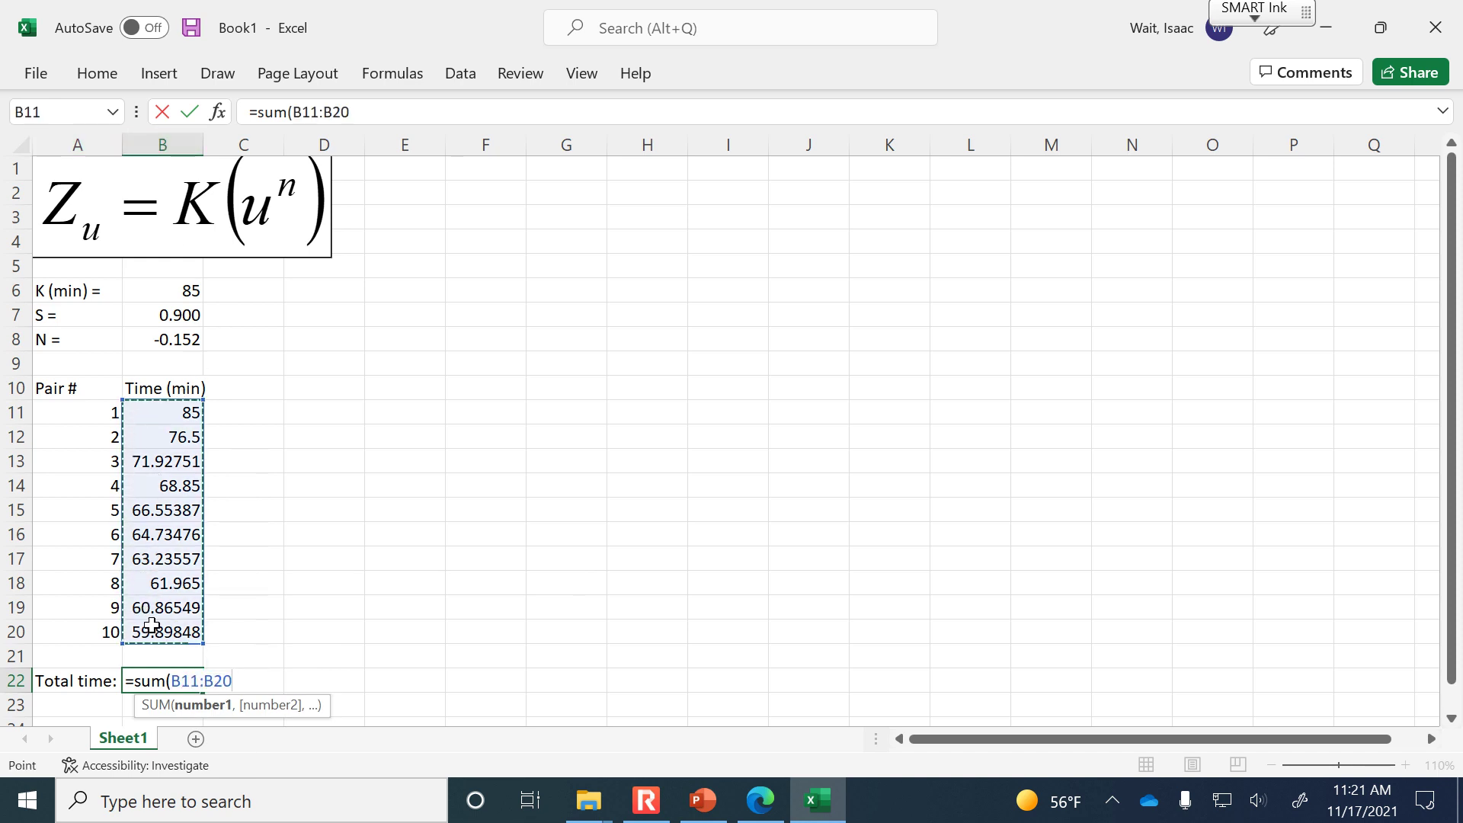
{"action": "type", "text": ")"}
{"action": "key", "text": "Return"}
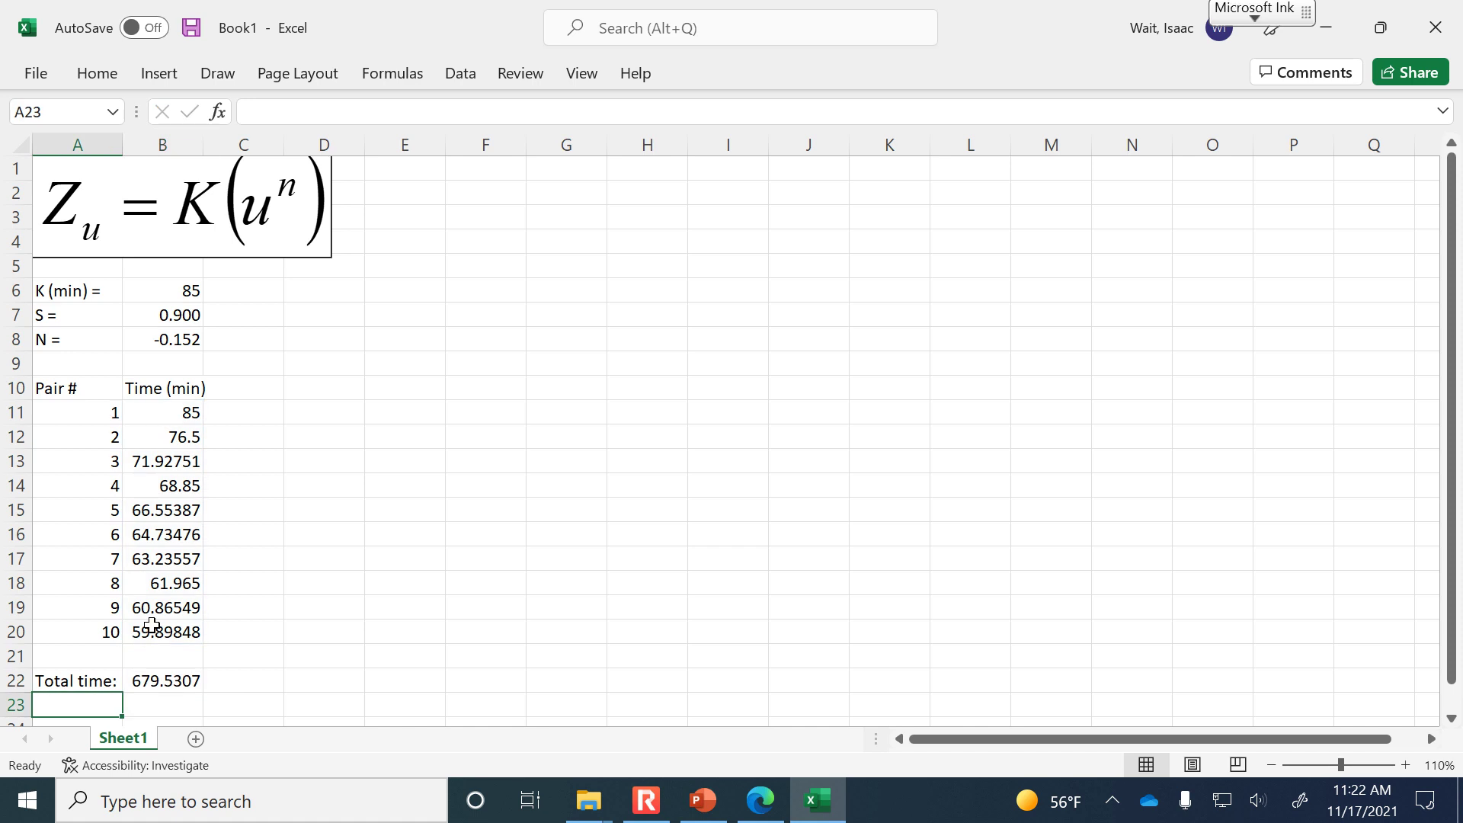
{"action": "left_click", "coordinate": [251, 678]}
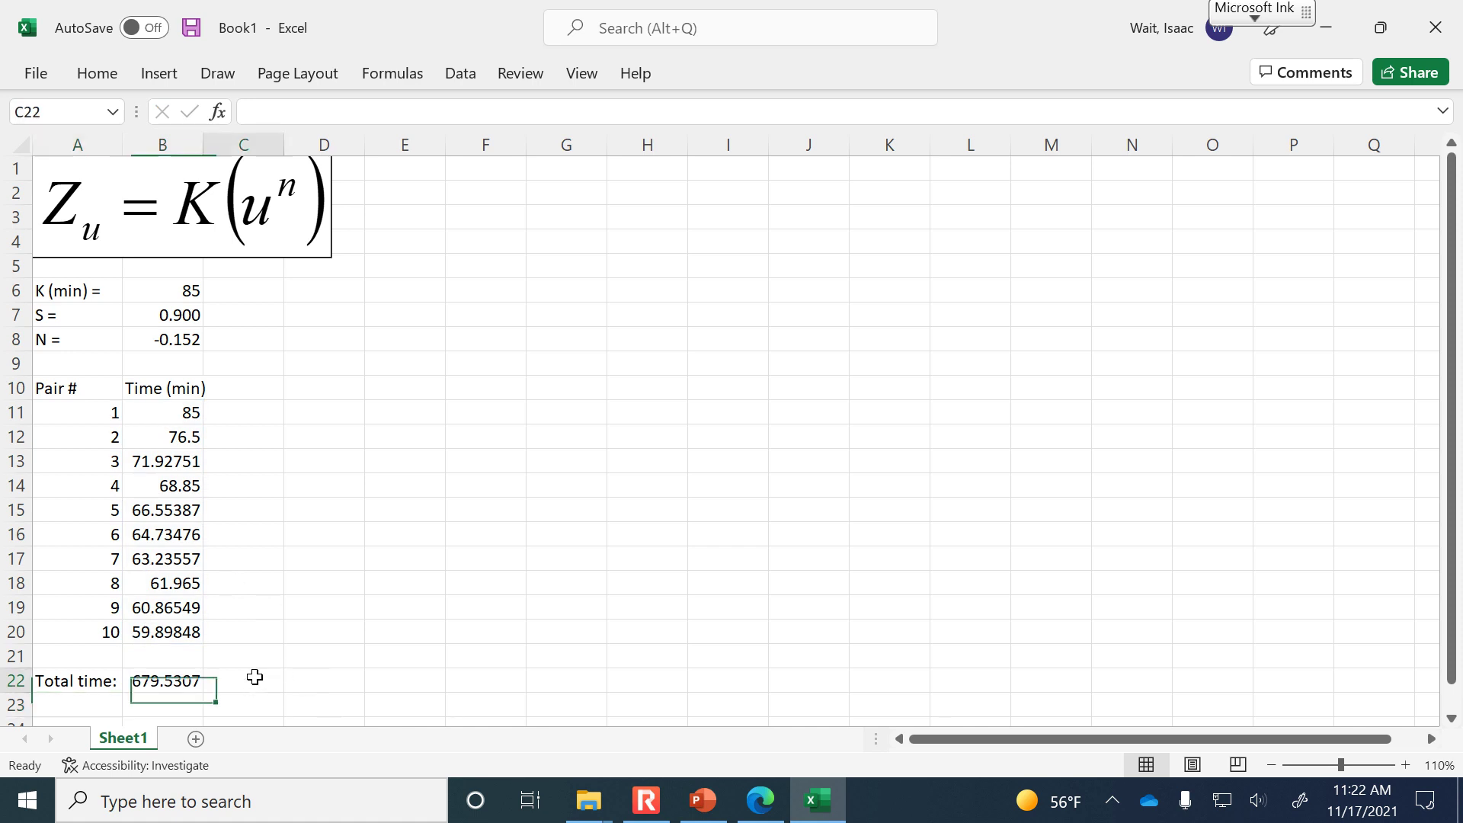
{"action": "type", "text": "minutes"}
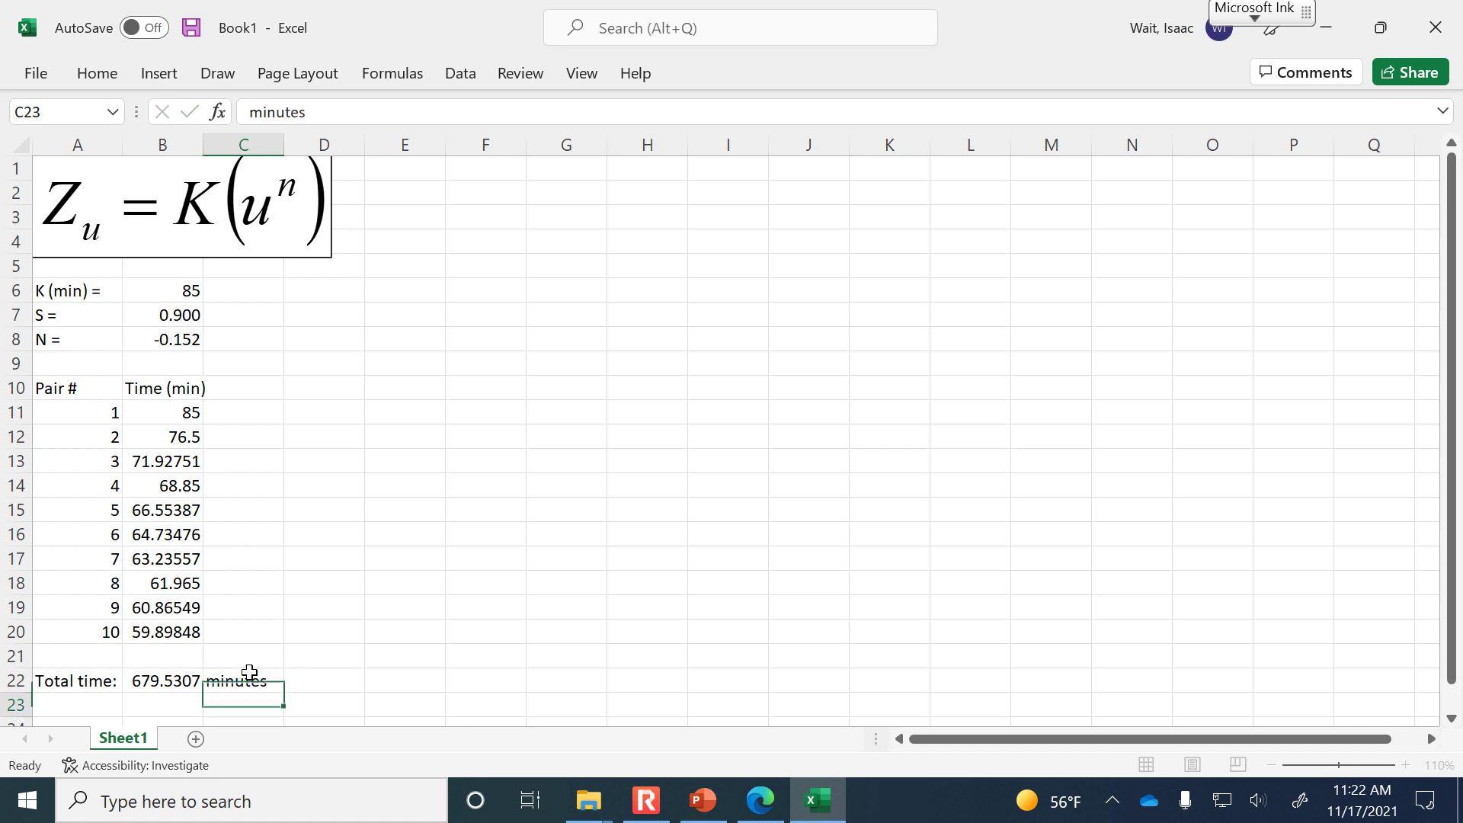
{"action": "key", "text": "Return"}
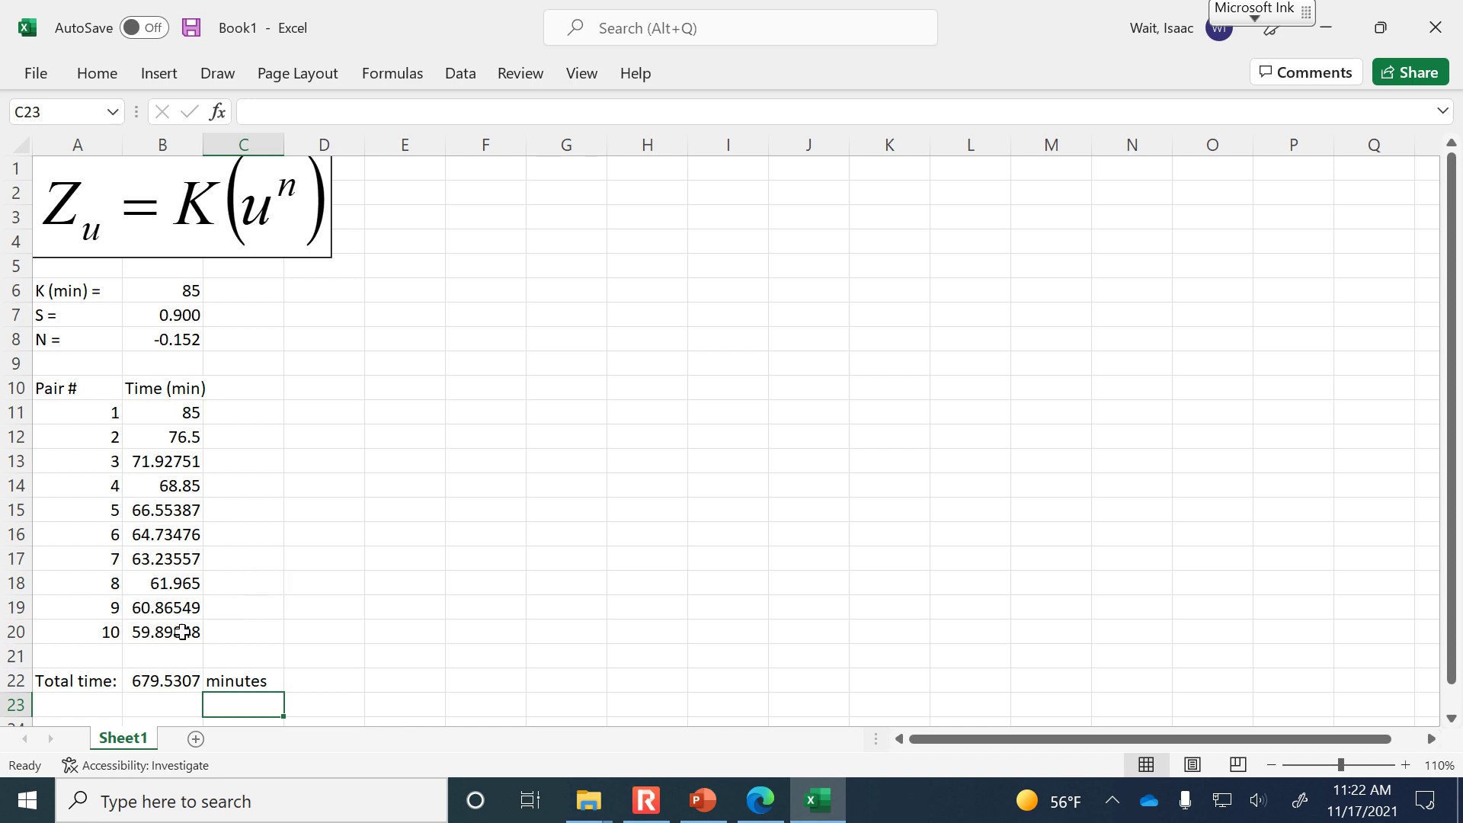
Step: Clear B11 and rebuild its time formula as =$B$6*A11^$B$8, with absolute references to K and N
{"action": "left_click", "coordinate": [154, 409]}
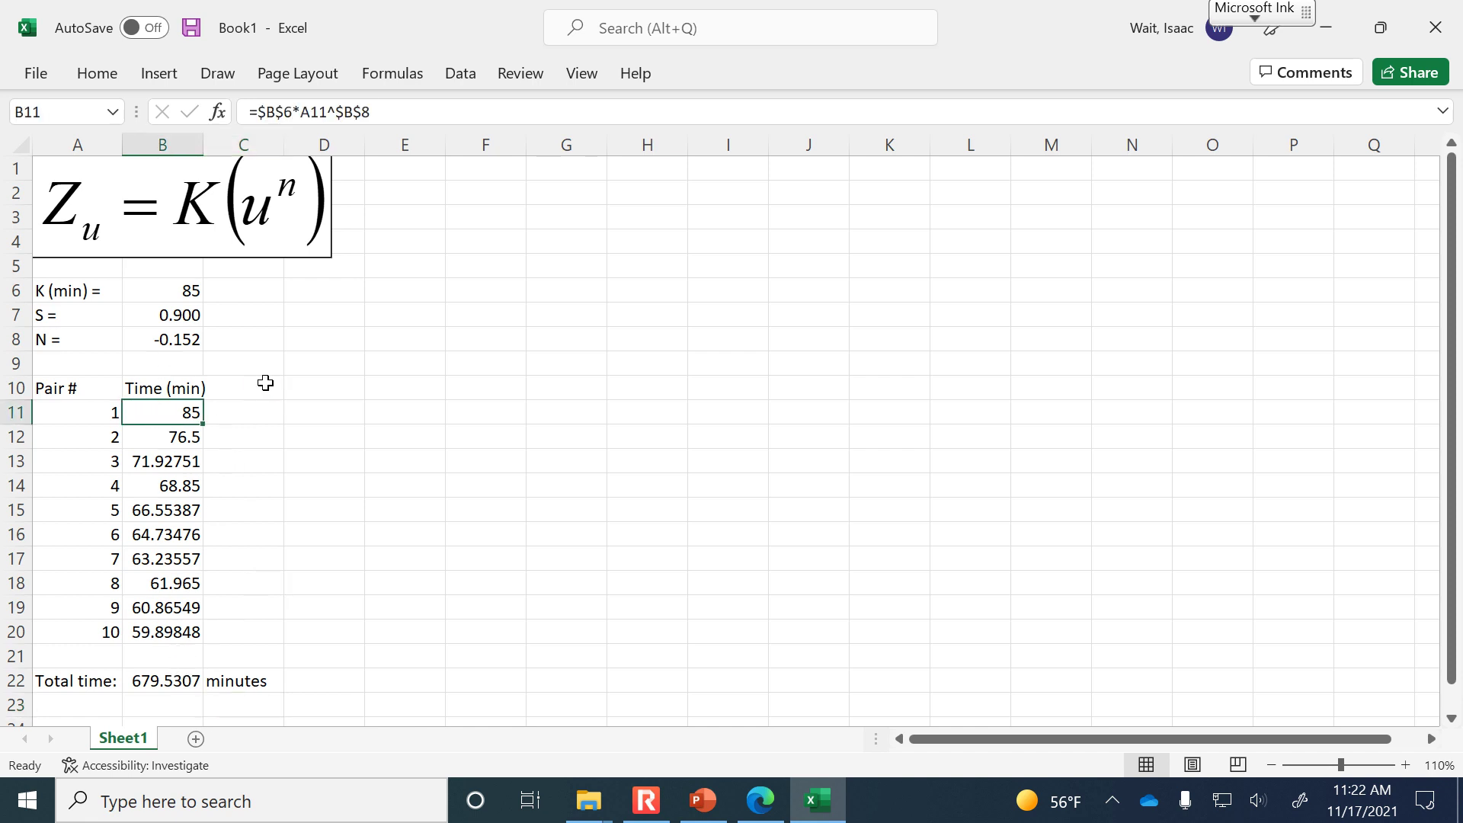
{"action": "key", "text": "Delete"}
{"action": "type", "text": "="}
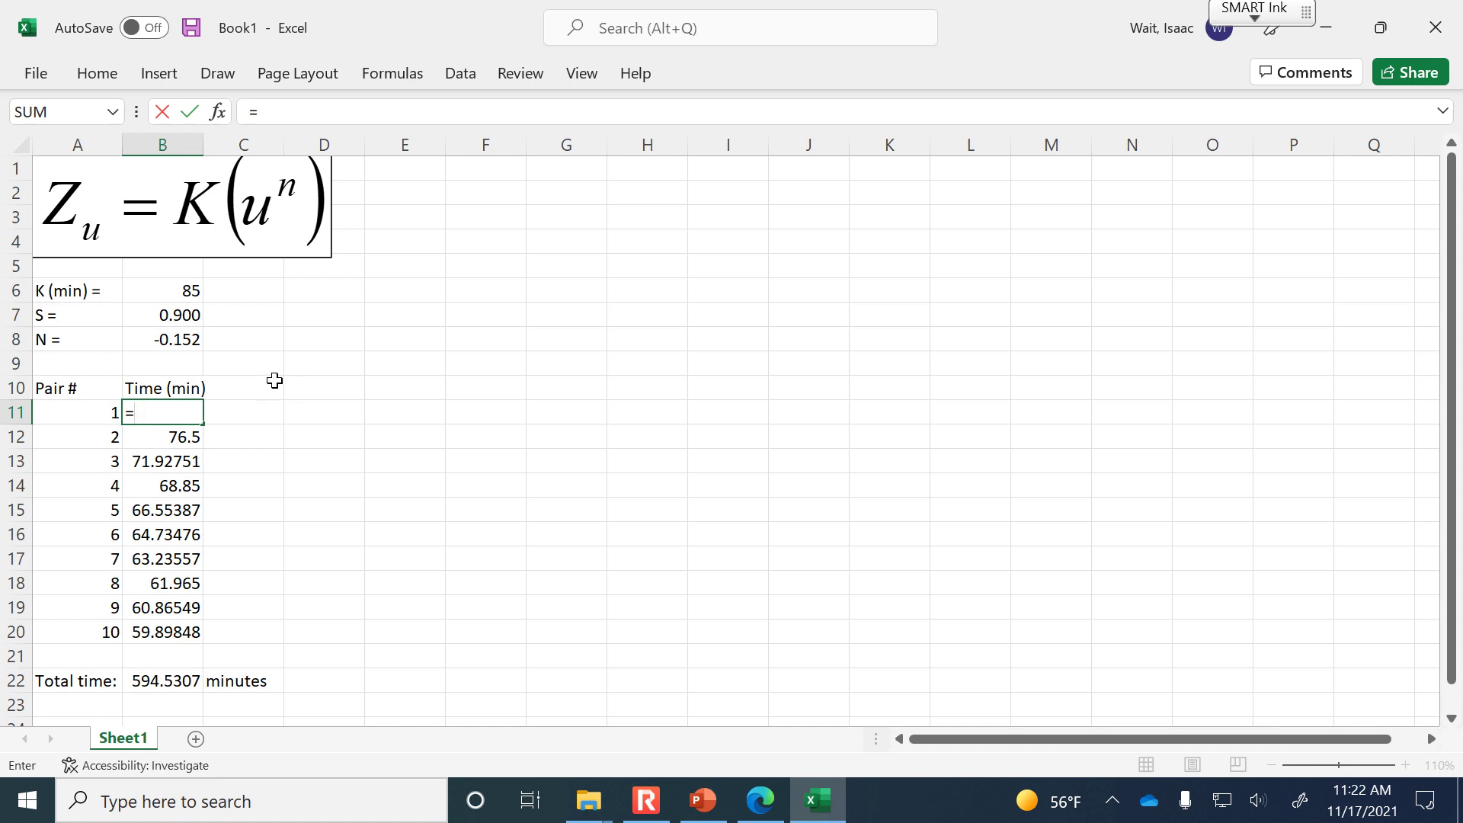
{"action": "left_click", "coordinate": [181, 290]}
{"action": "key", "text": "F4"}
{"action": "type", "text": "*"}
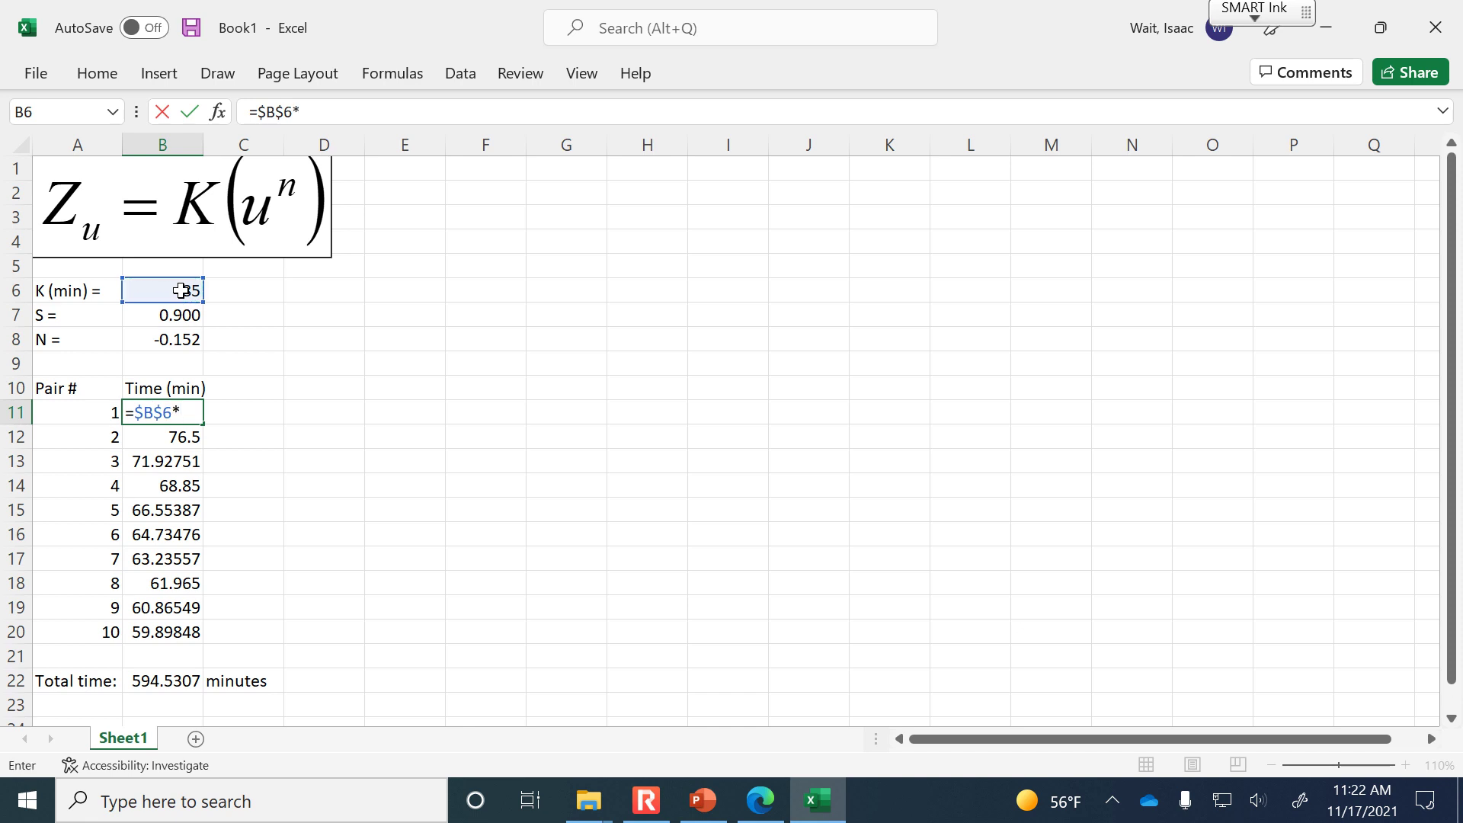
{"action": "left_click", "coordinate": [82, 408]}
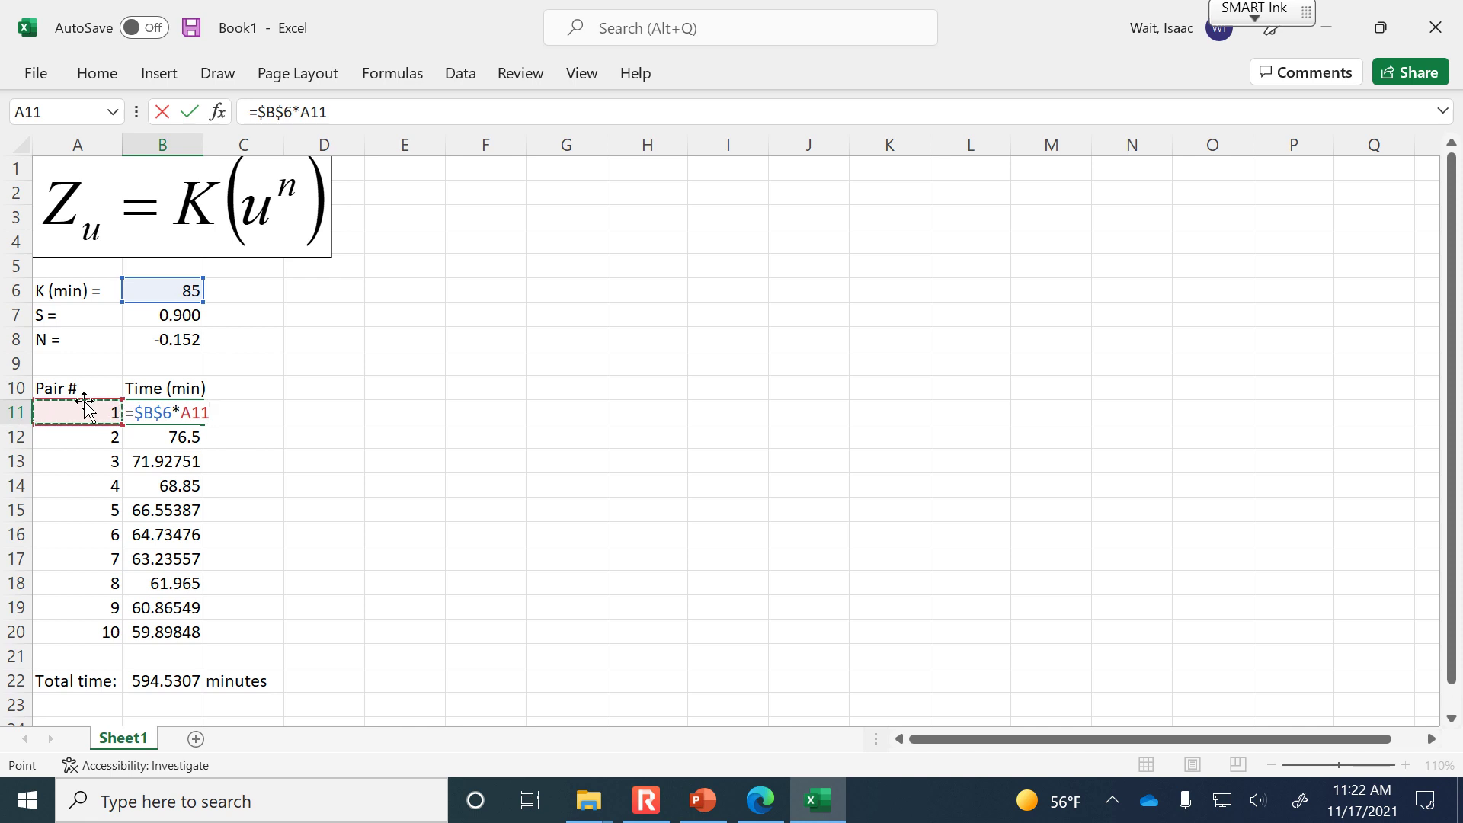
{"action": "type", "text": "^"}
{"action": "left_click", "coordinate": [178, 338]}
{"action": "key", "text": "F4"}
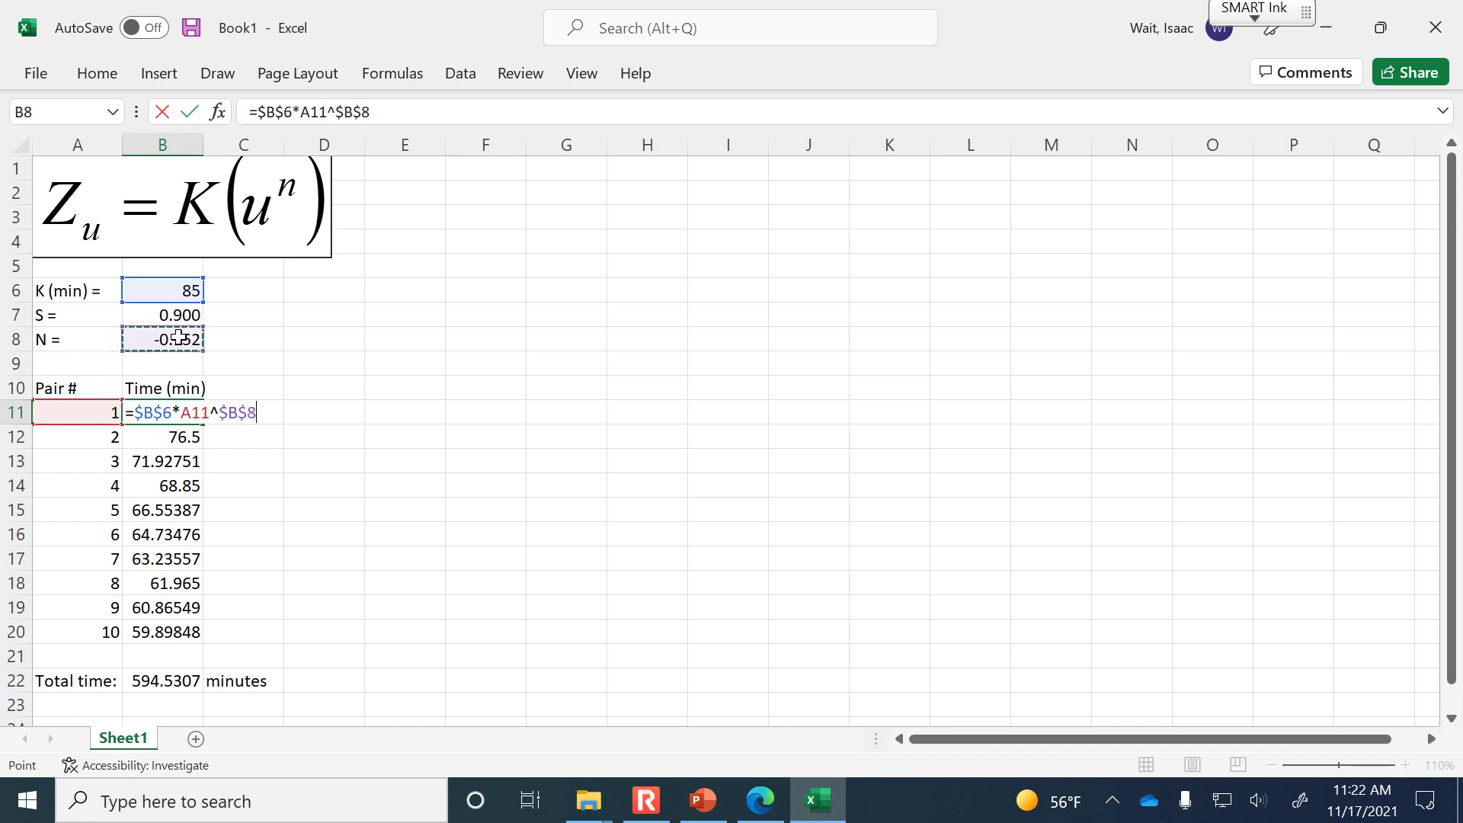
{"action": "key", "text": "Return"}
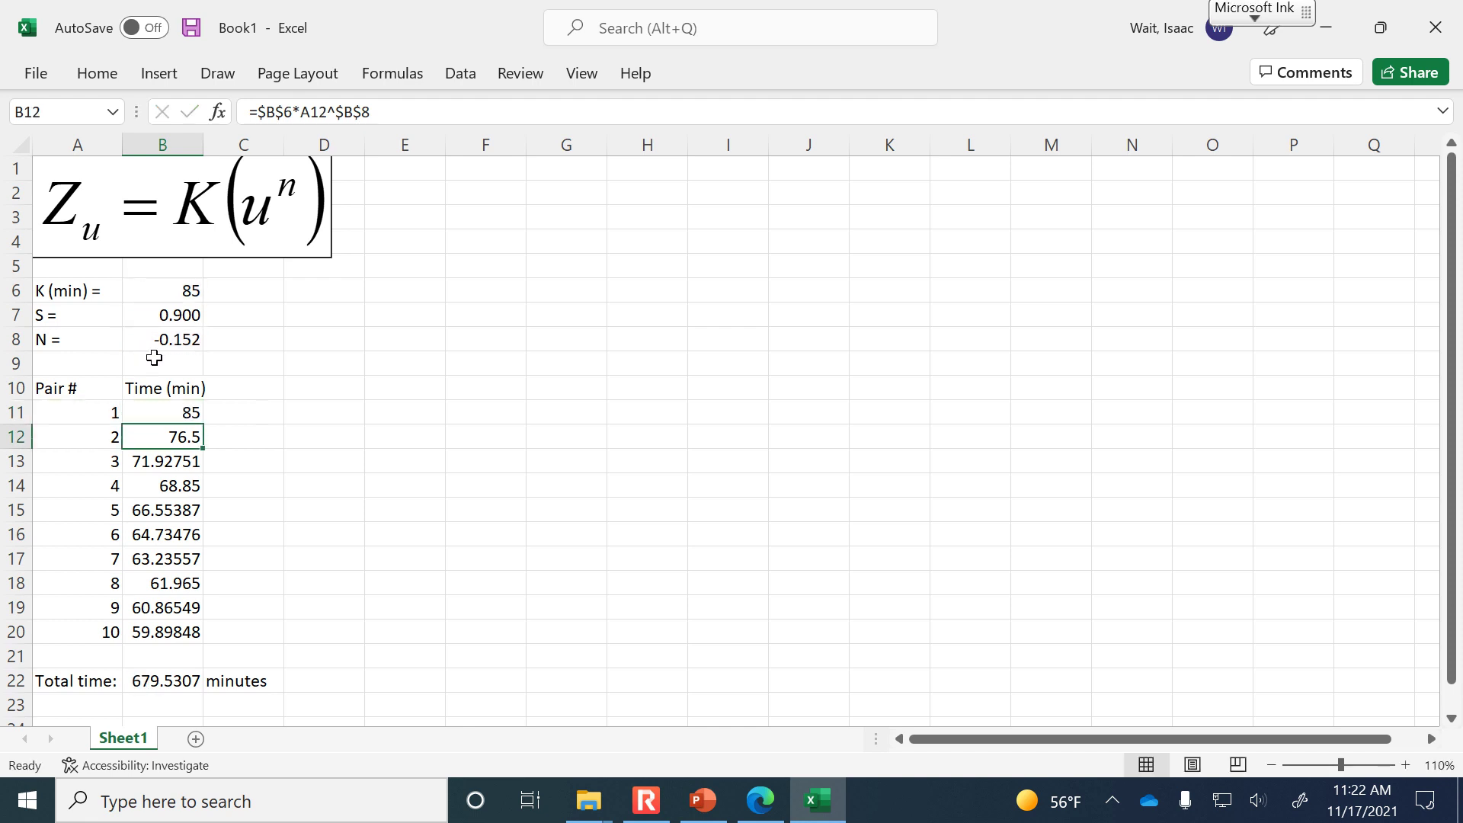
Step: Fill the rebuilt formula from B11 down through B20 again
{"action": "left_click", "coordinate": [202, 416]}
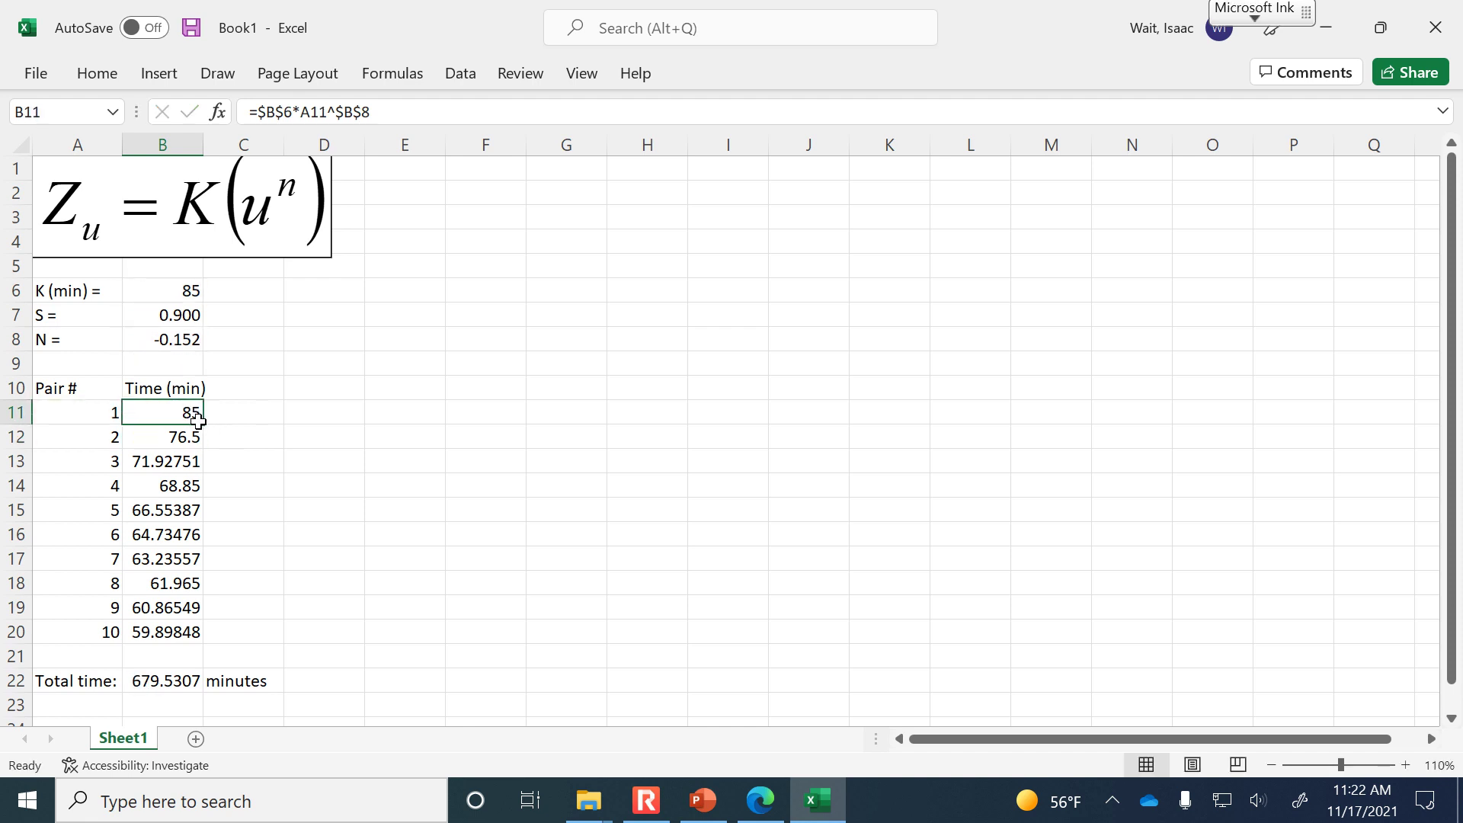
{"action": "left_click_drag", "start_coordinate": [204, 424], "coordinate": [203, 644]}
{"action": "left_click", "coordinate": [256, 564]}
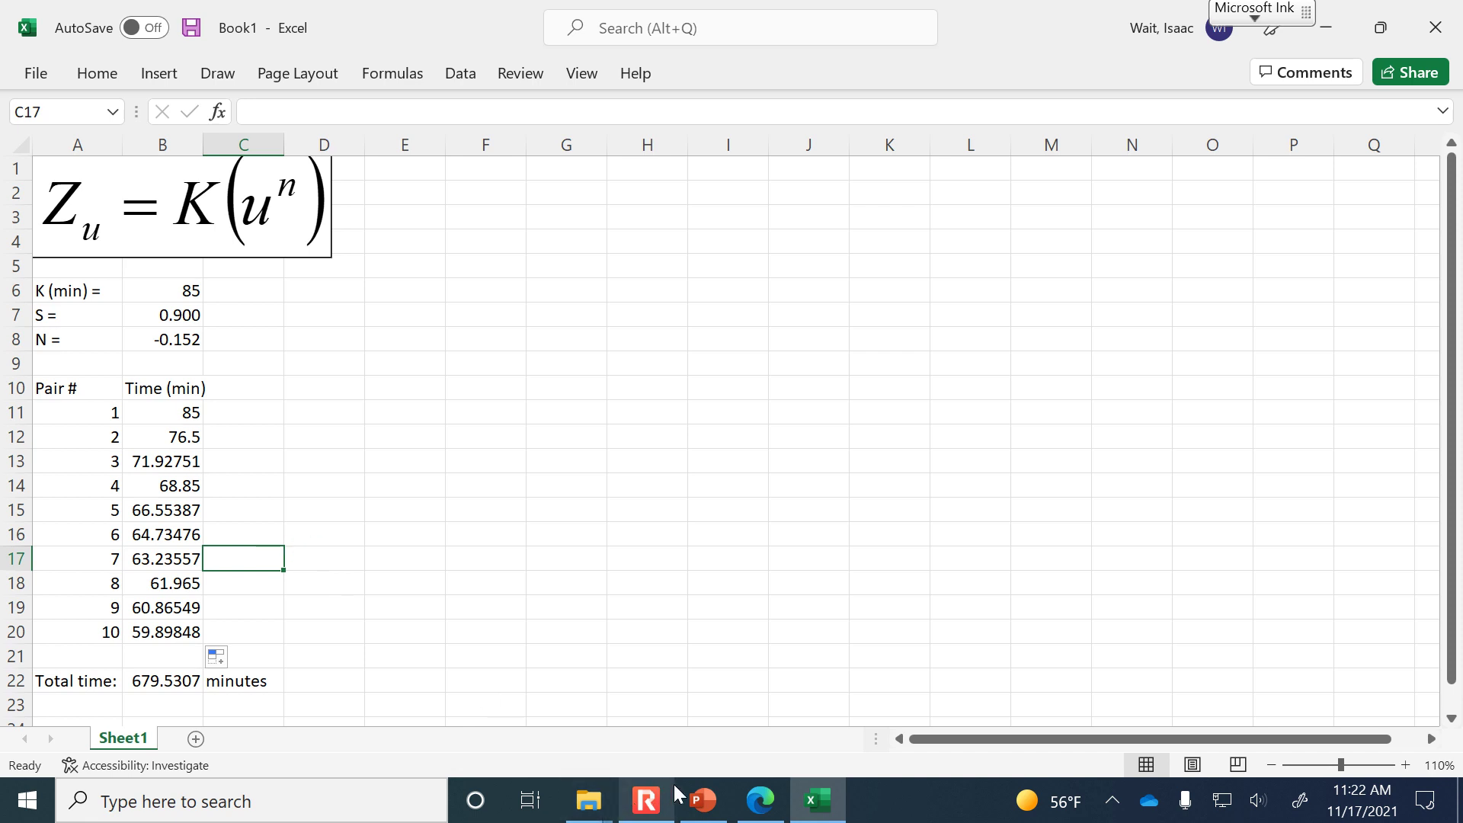
Step: Switch to the PowerPoint class notes, present from the Learning Curve example slide and advance to the handwritten solution
{"action": "left_click", "coordinate": [711, 802]}
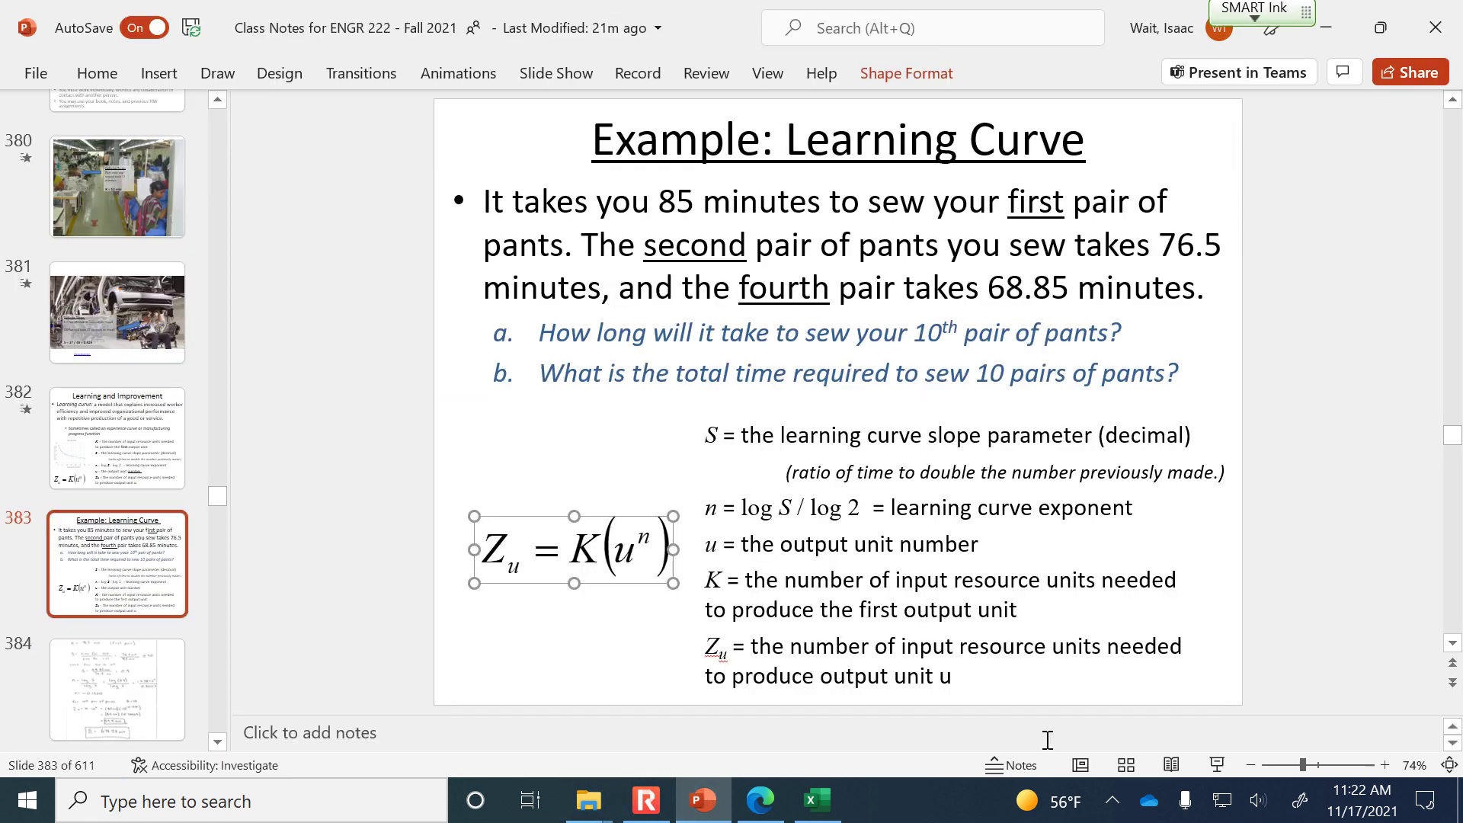
{"action": "left_click", "coordinate": [1221, 764]}
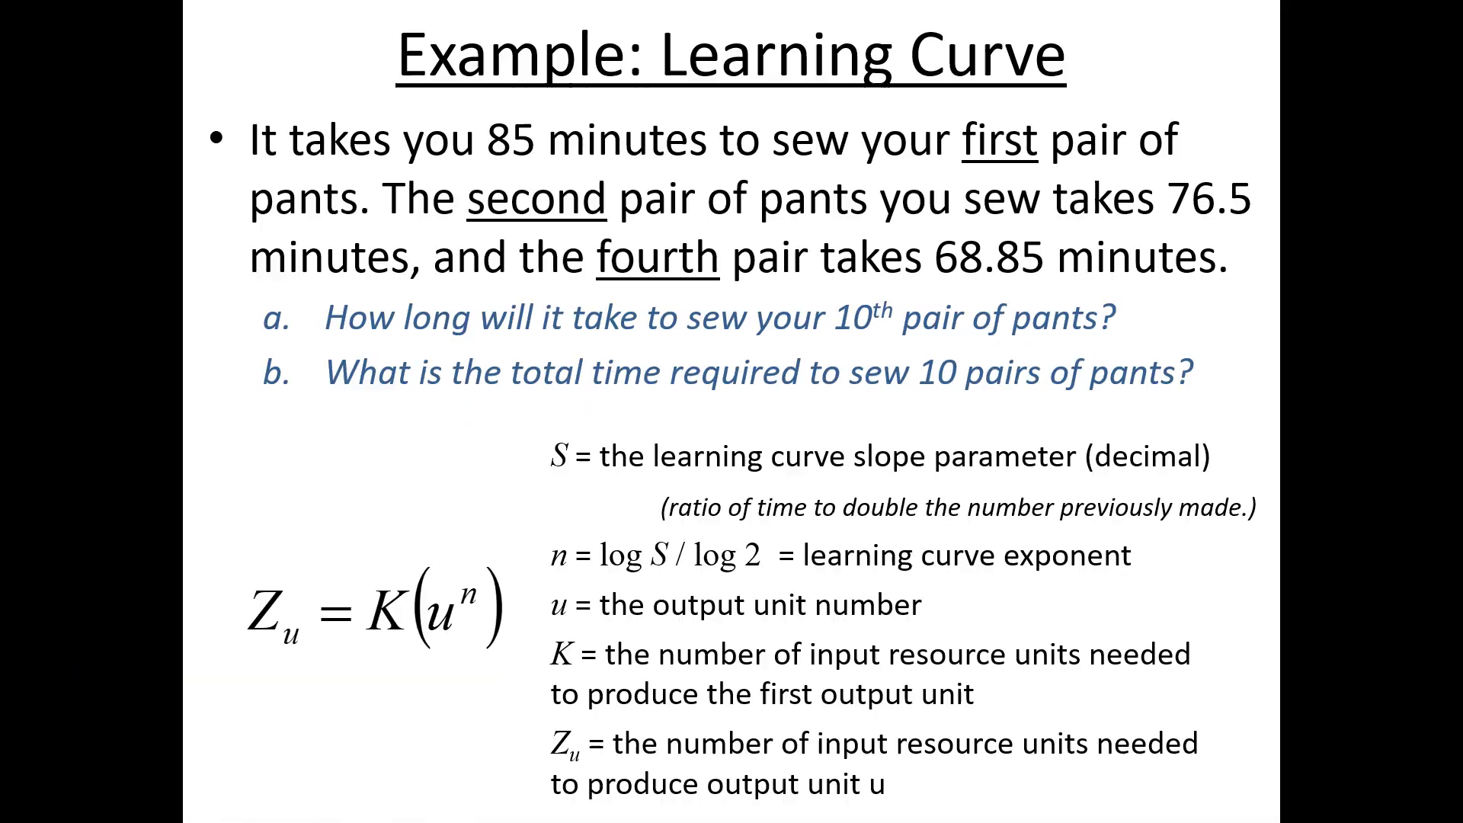
{"action": "left_click", "coordinate": [1220, 774]}
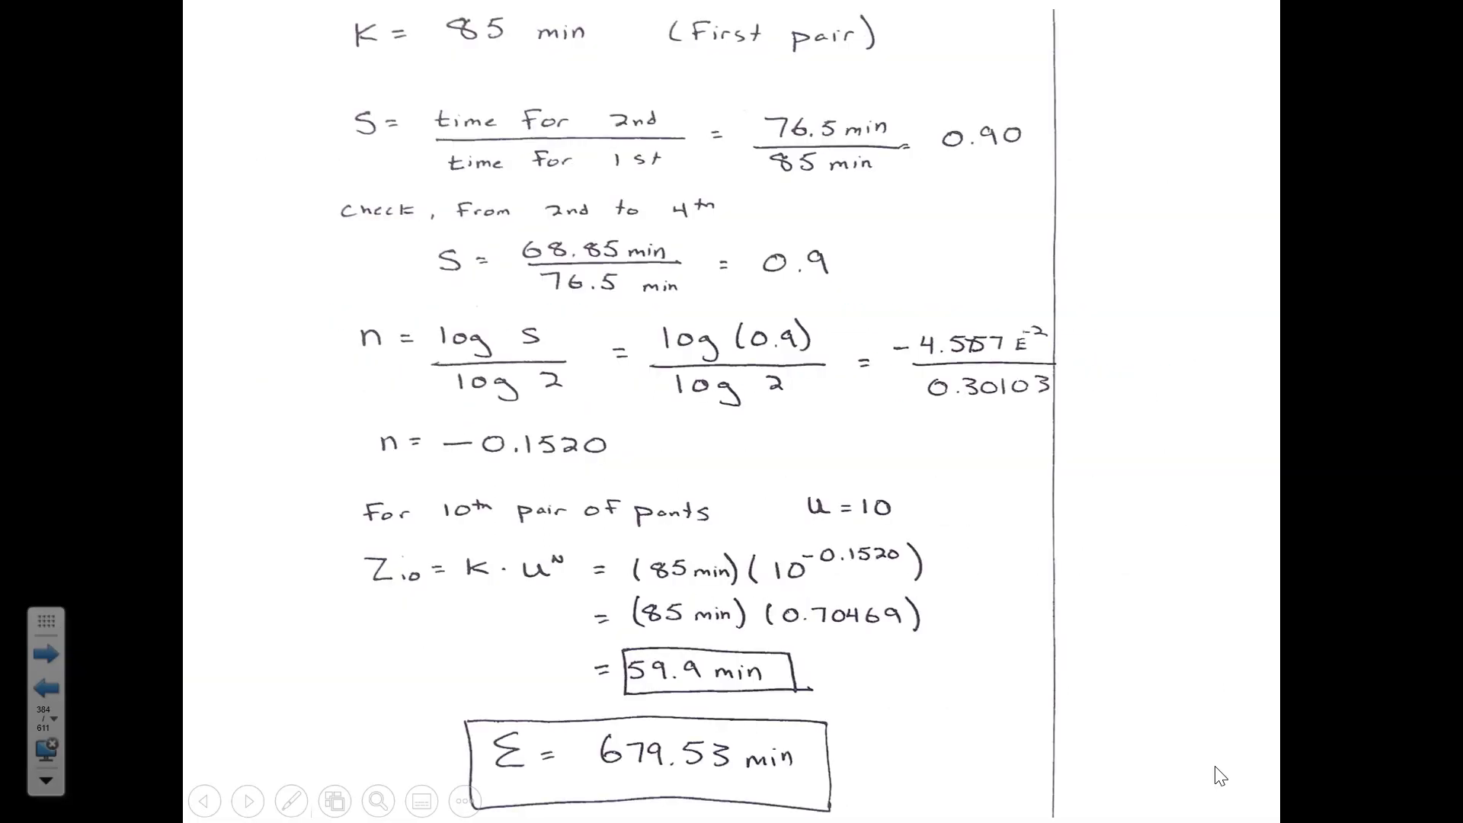